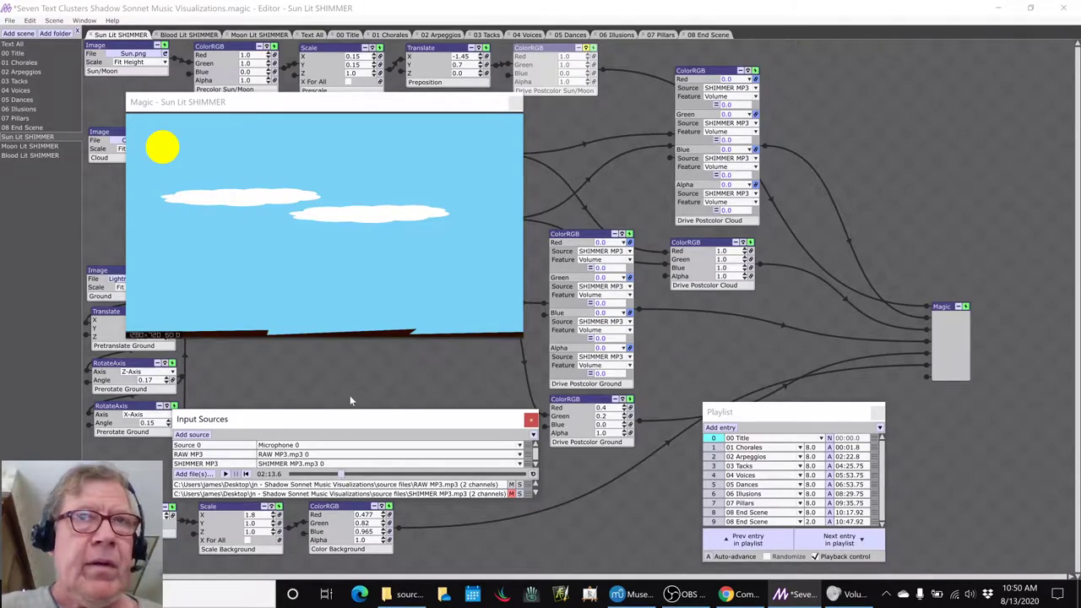
- Play the project from Sun Lit SHIMMER through the playlist until 02 Arpeggios appears, stopping at 02:33.7
left_click(350, 394)
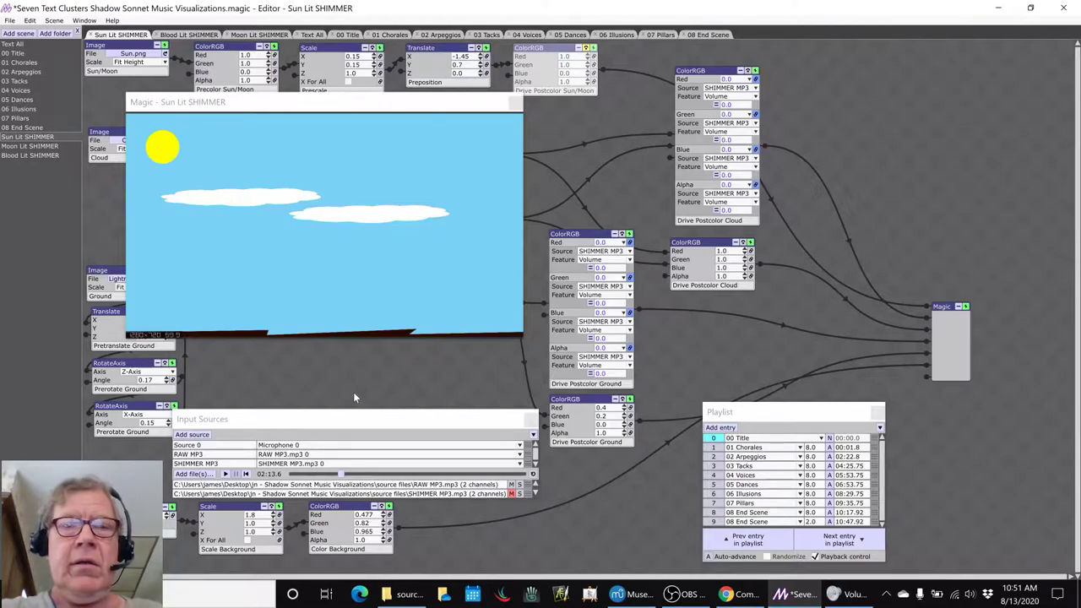
key("space")
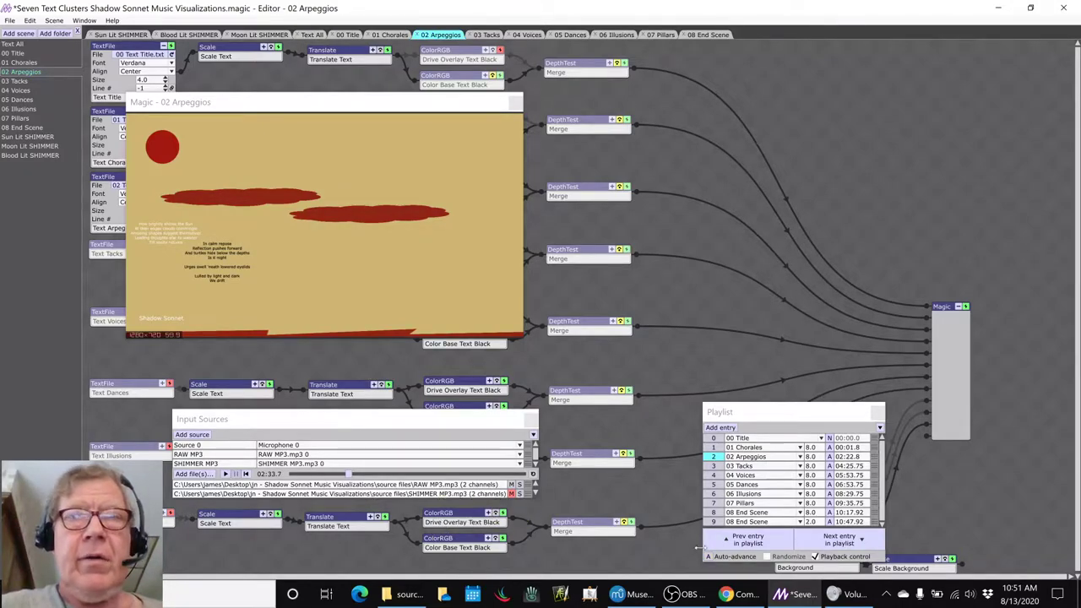
left_click(814, 560)
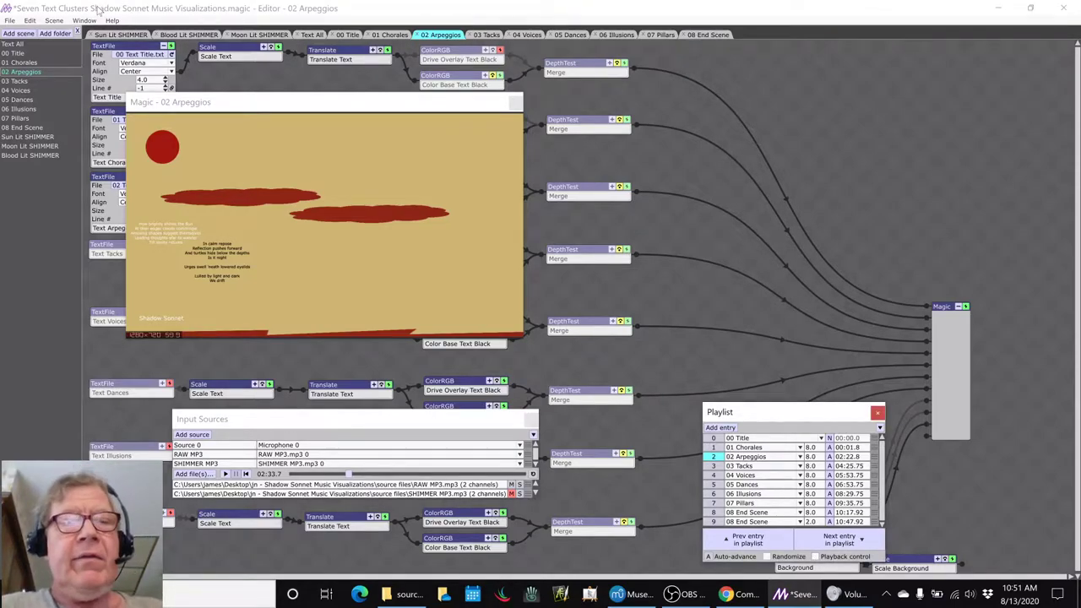
- Check the OBS stream preview, then minimize OBS to reveal the Napkin Diagram spreadsheet
key("alt+Tab")
key("alt+Tab")
key("alt+Tab")
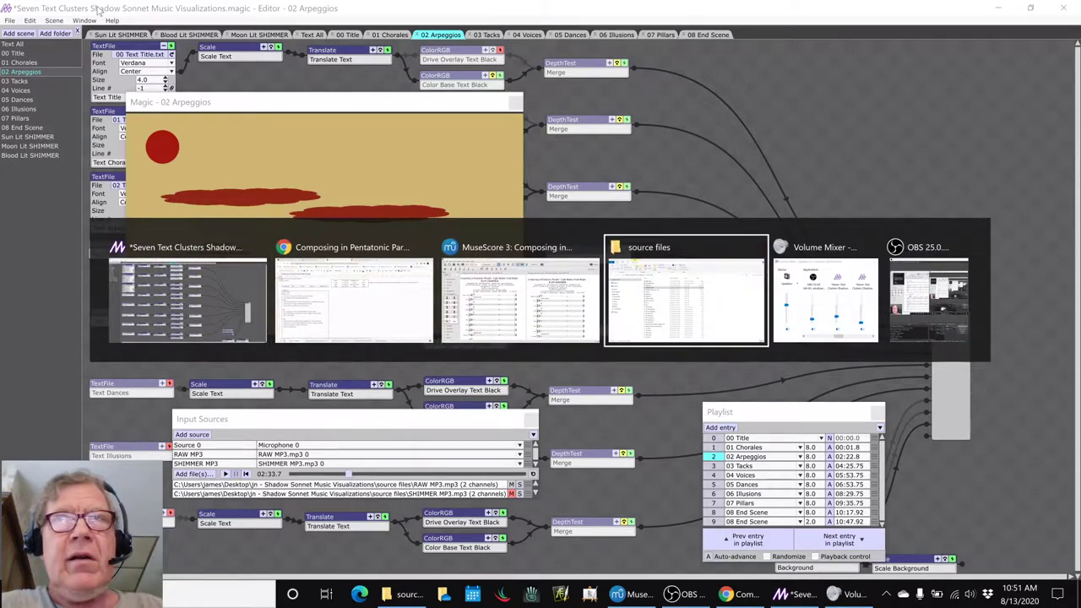
key("alt+Tab")
key("alt+Tab")
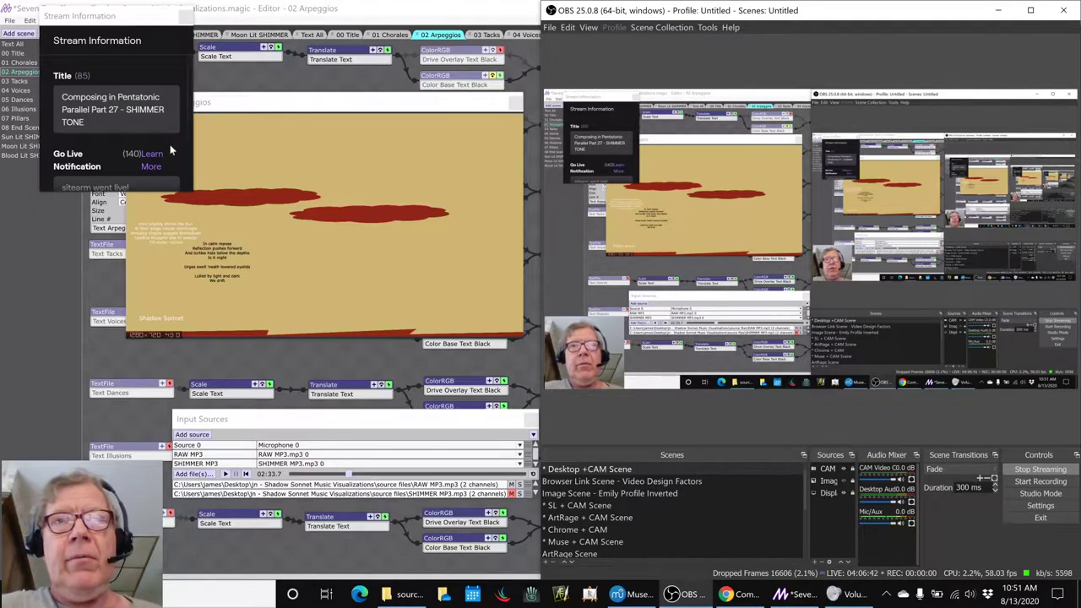
left_click(685, 597)
left_click(726, 594)
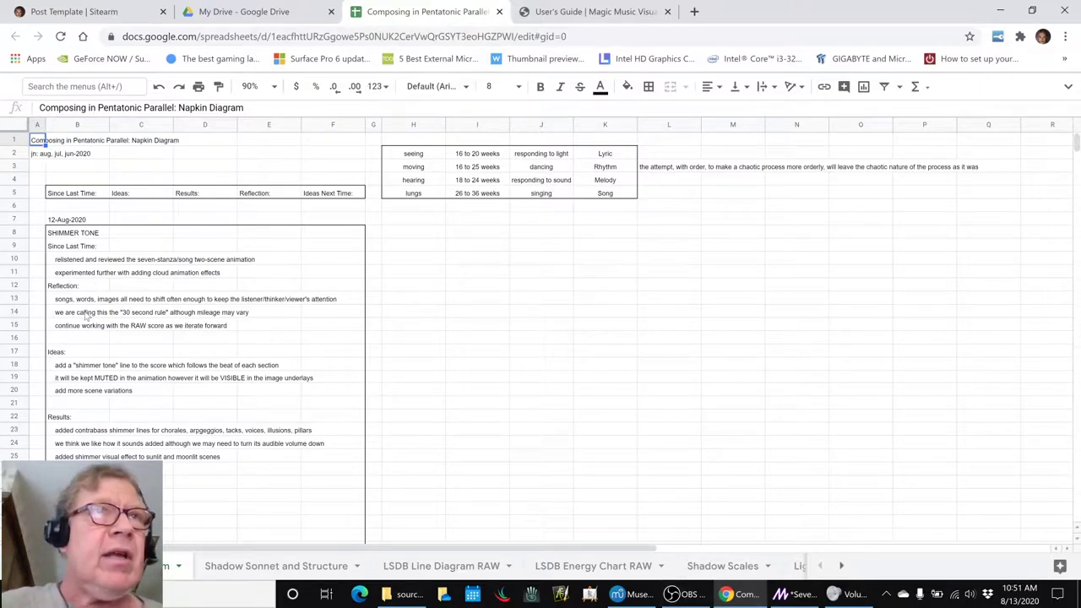
- Select cell B19 to read the note: shimmer tone muted in animation, visible in image underlays
left_click(64, 382)
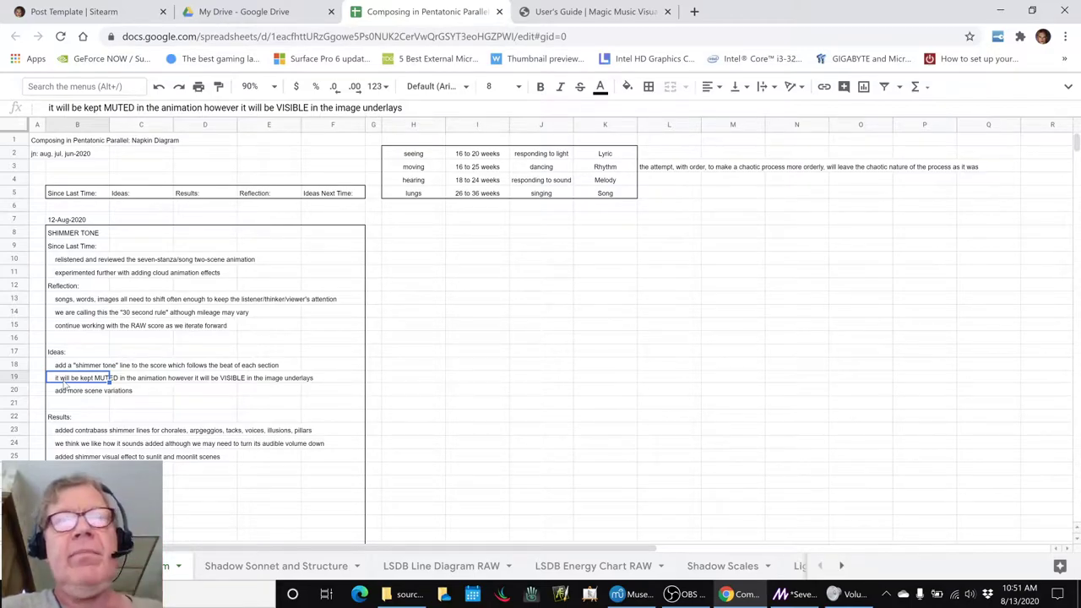
left_click(631, 595)
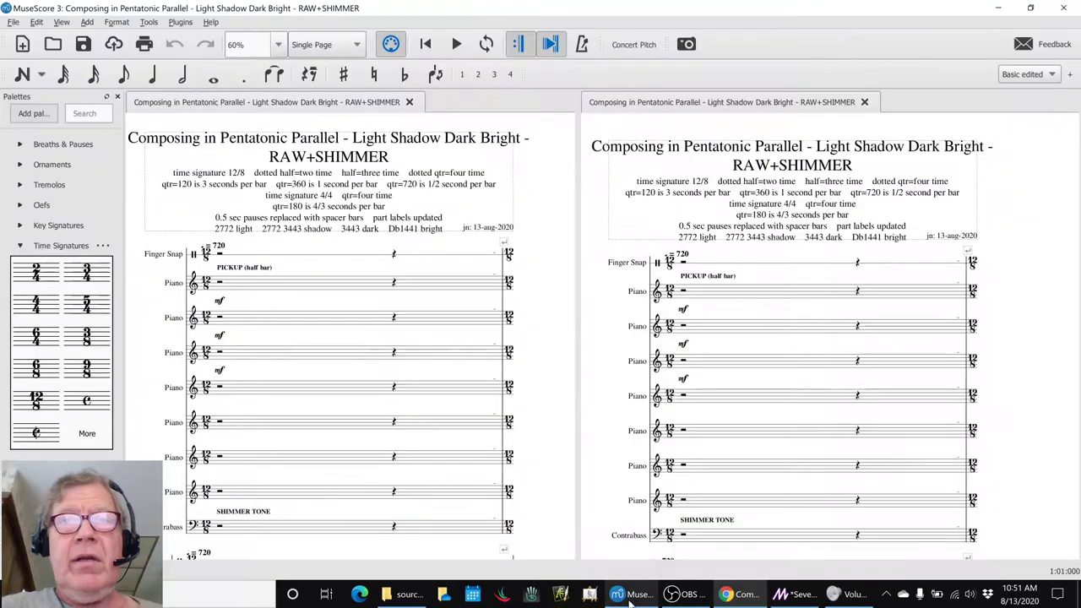
scroll(718, 431, "down", 1)
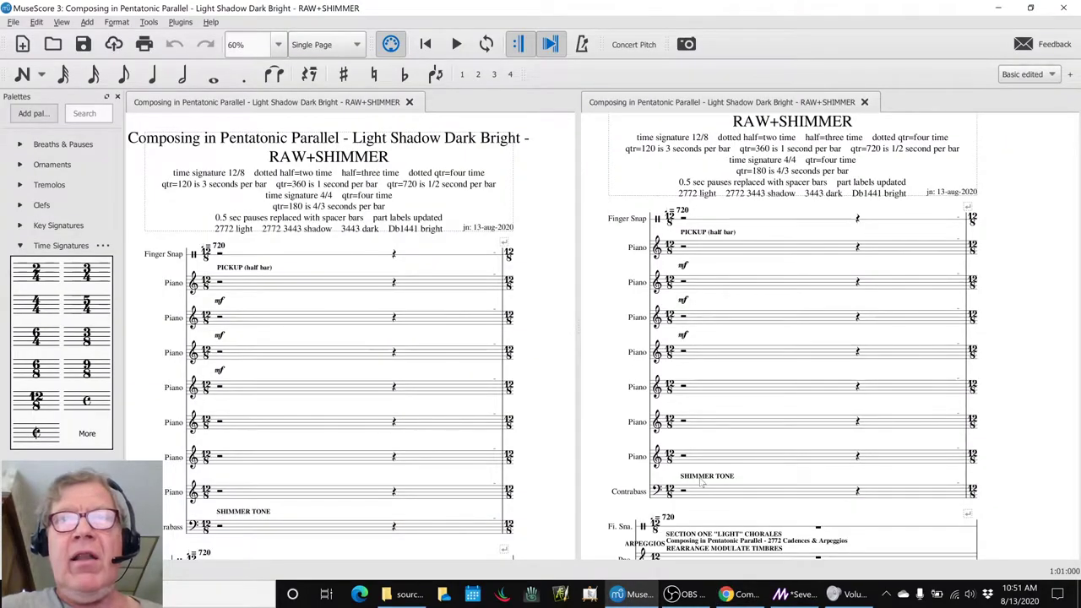
left_click(700, 481)
scroll(726, 473, "down", 8)
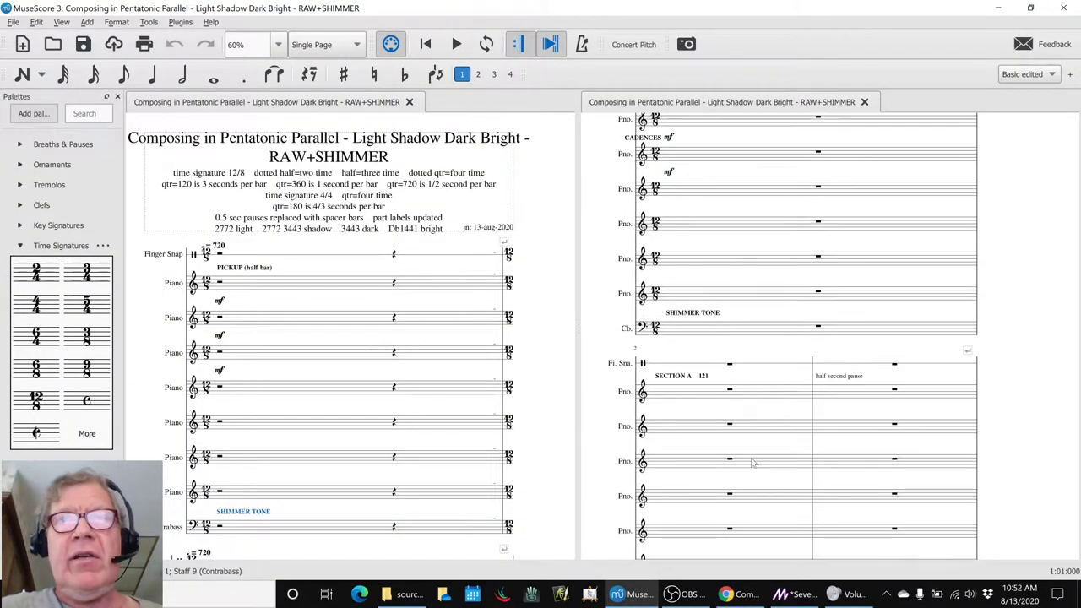
scroll(754, 462, "down", 9)
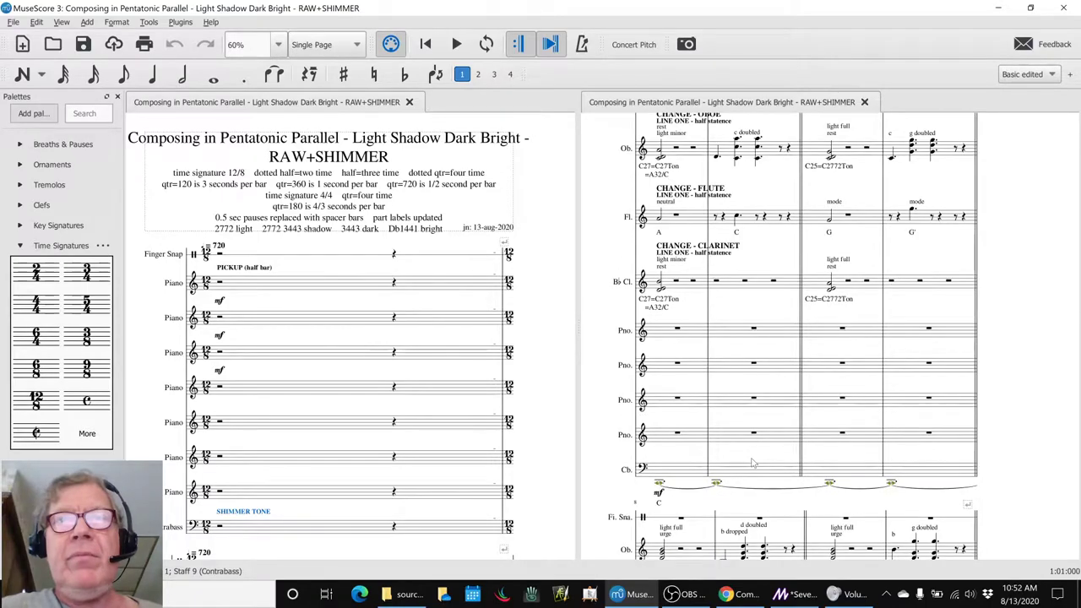
left_click(689, 476)
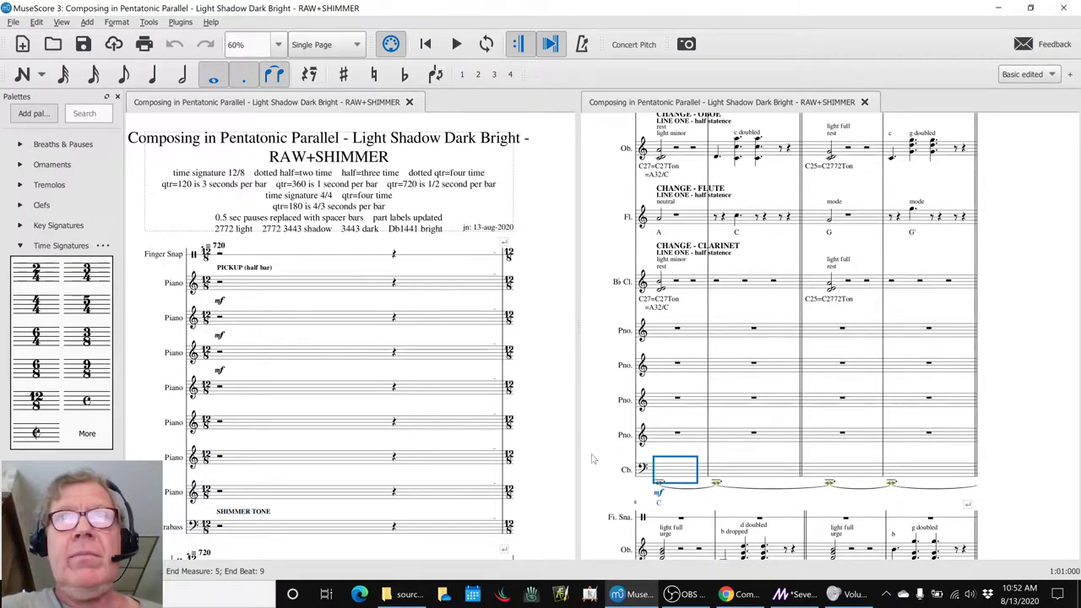
key("Escape")
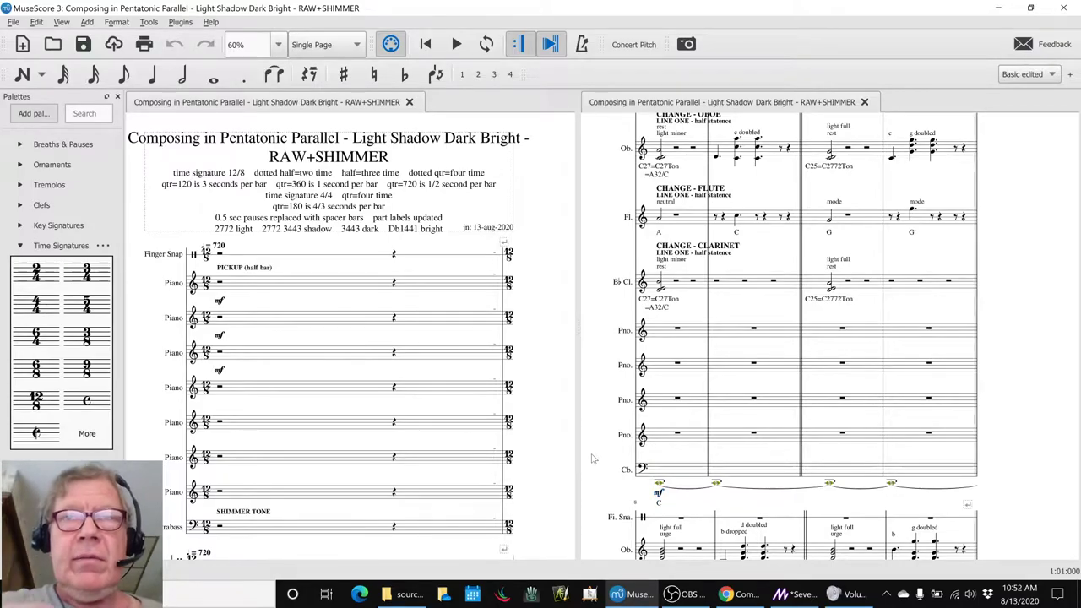
key("space")
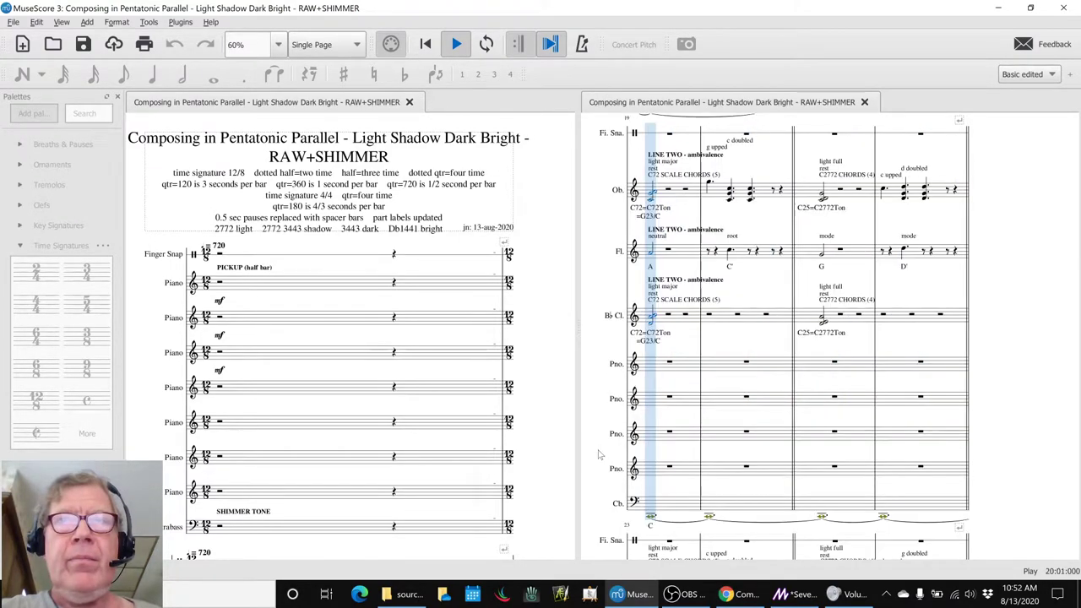
key("space")
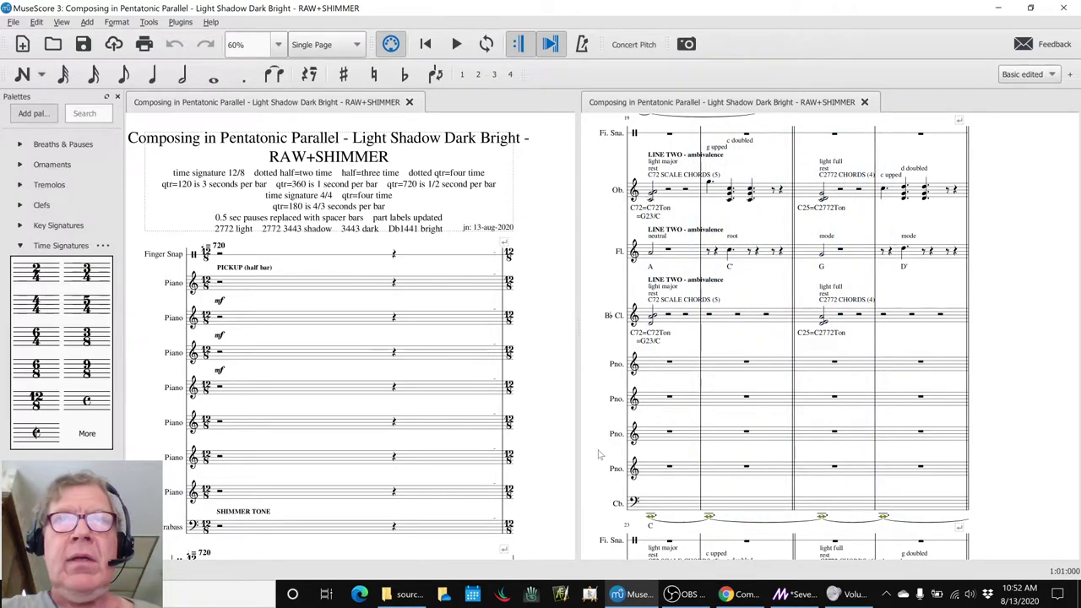
scroll(598, 455, "down", 15)
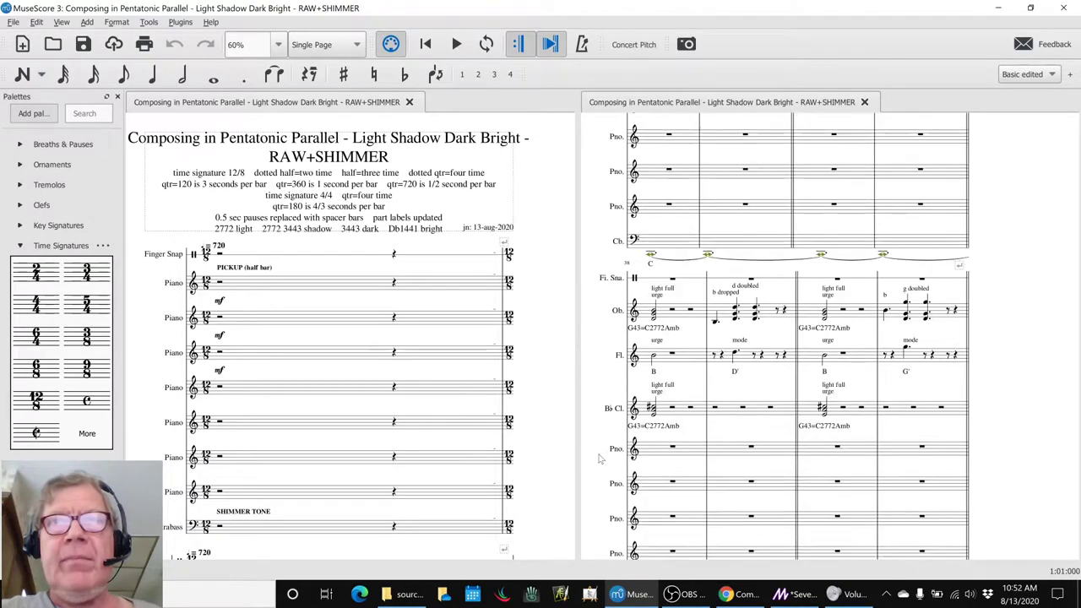
scroll(599, 457, "down", 5)
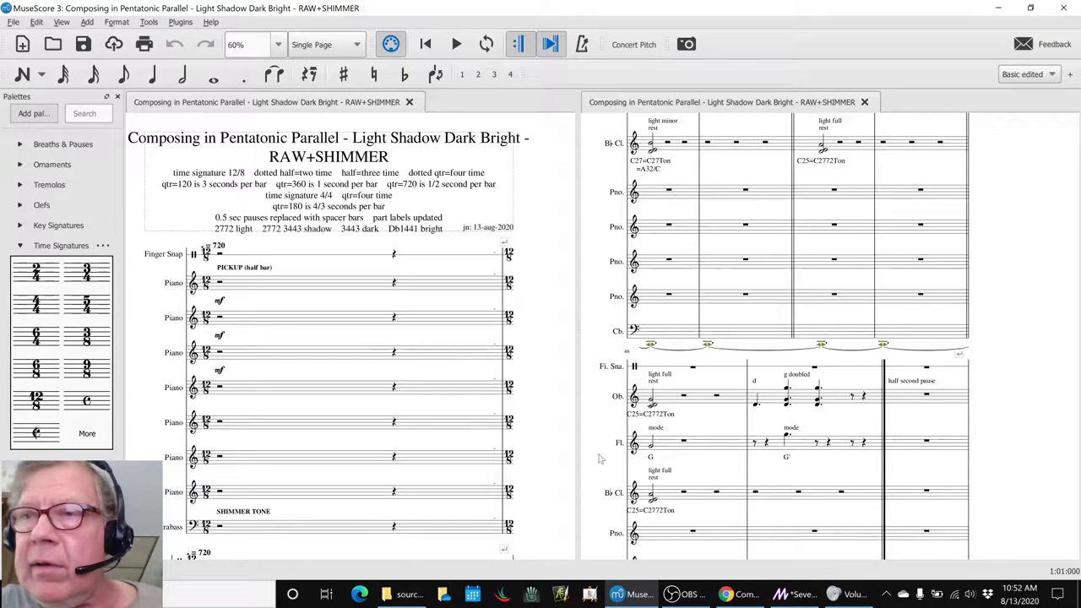
scroll(599, 458, "down", 20)
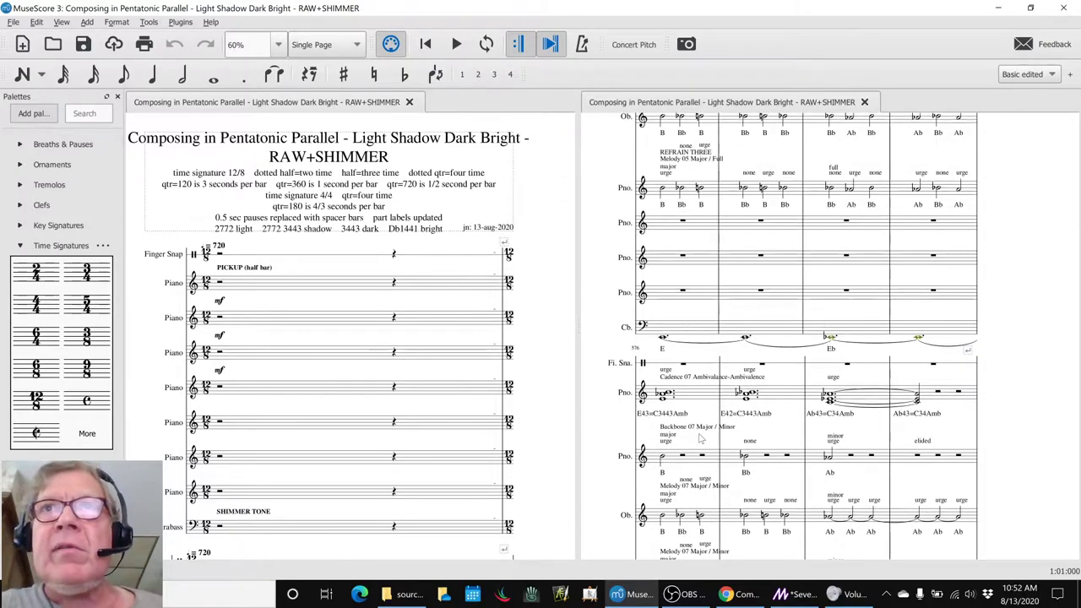
left_click(698, 338)
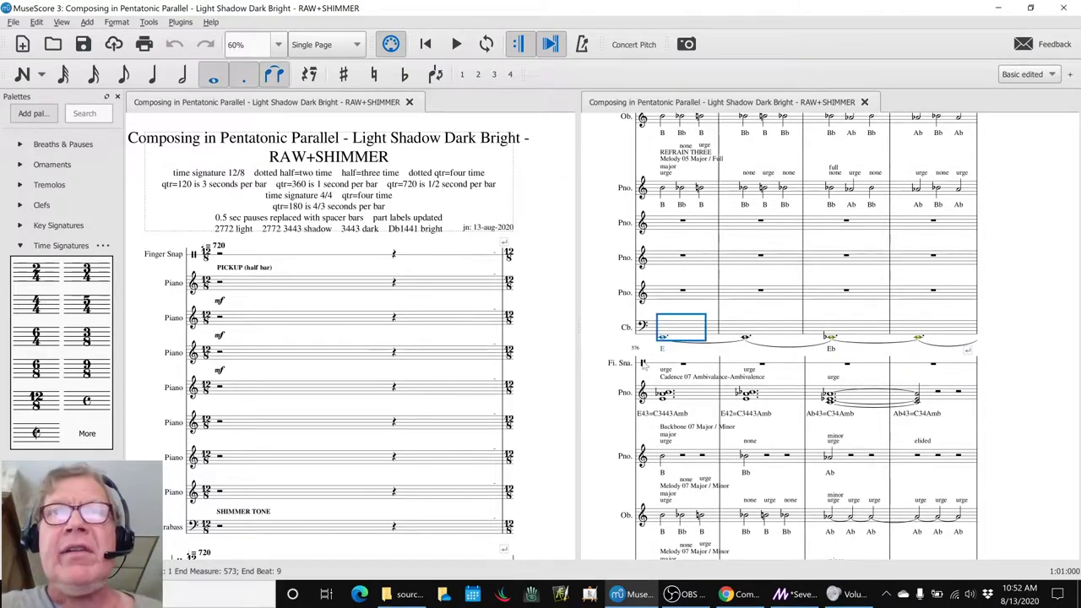
key("Escape")
key("space")
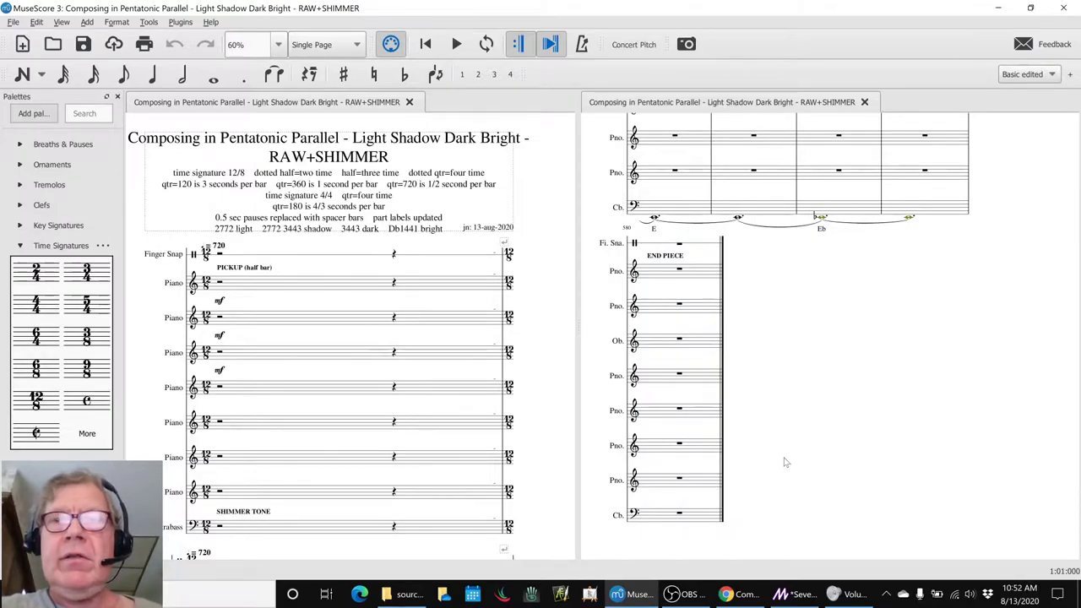
key("ctrl+Home")
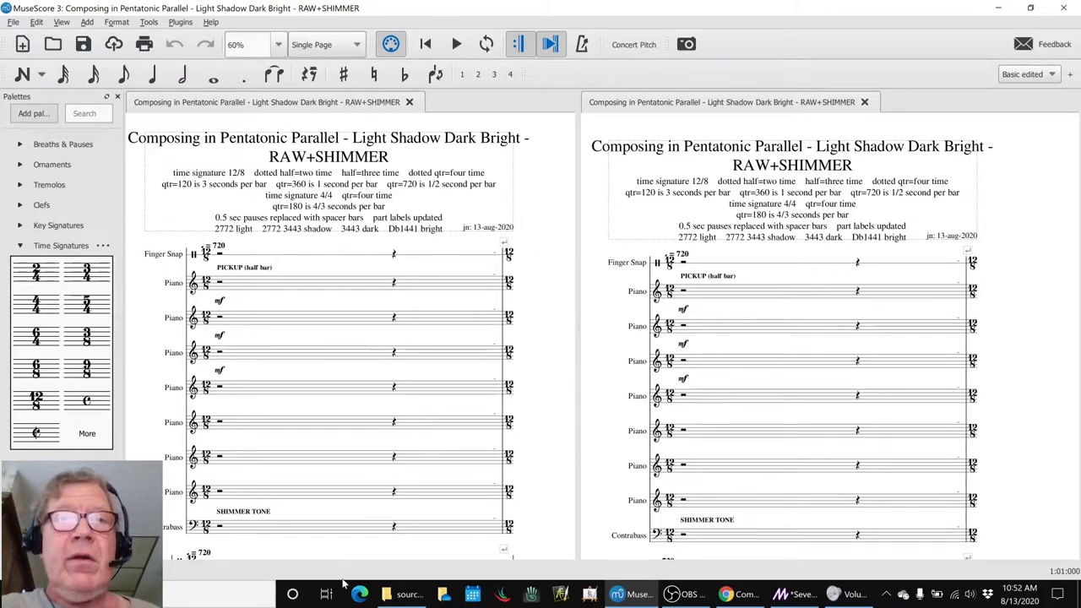
- Play the RAW and then the SHIMMER MP3 from the source files folder, closing Groove Music afterwards
left_click(390, 594)
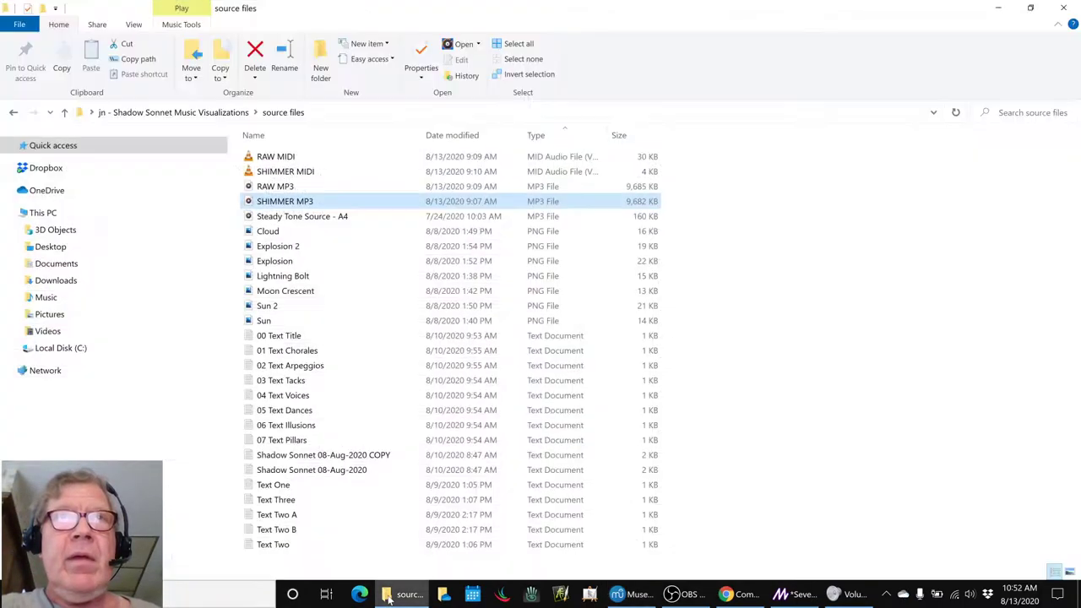
left_click(307, 187)
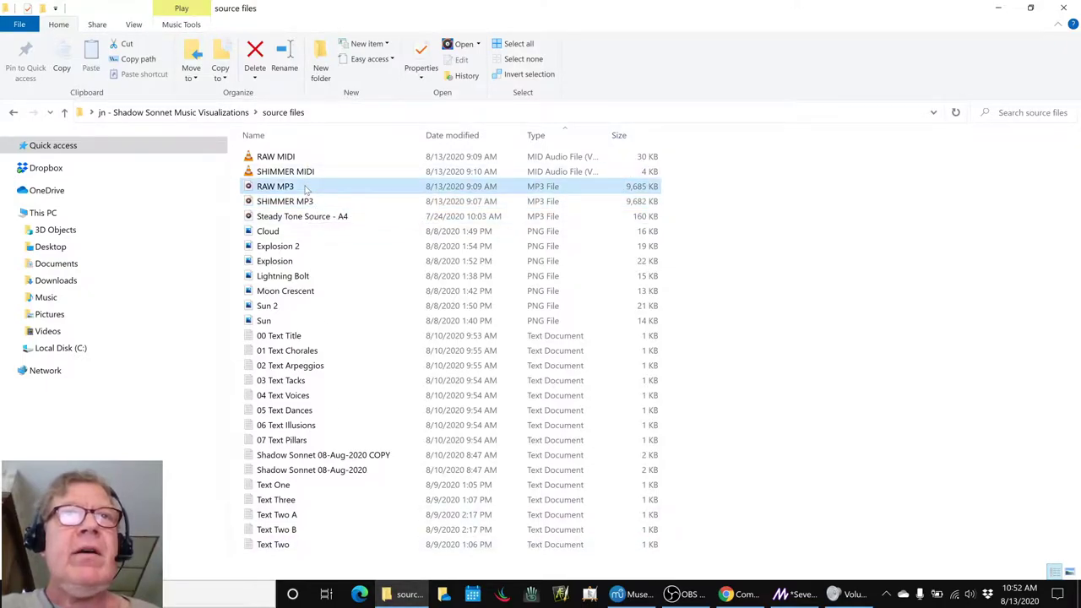
double_click(307, 187)
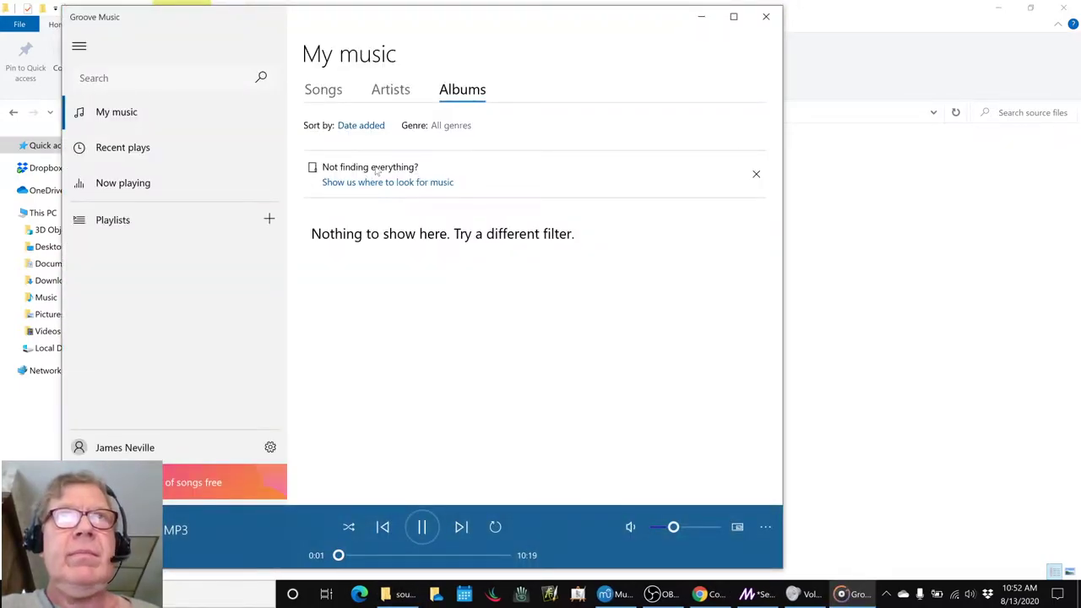
left_click(767, 17)
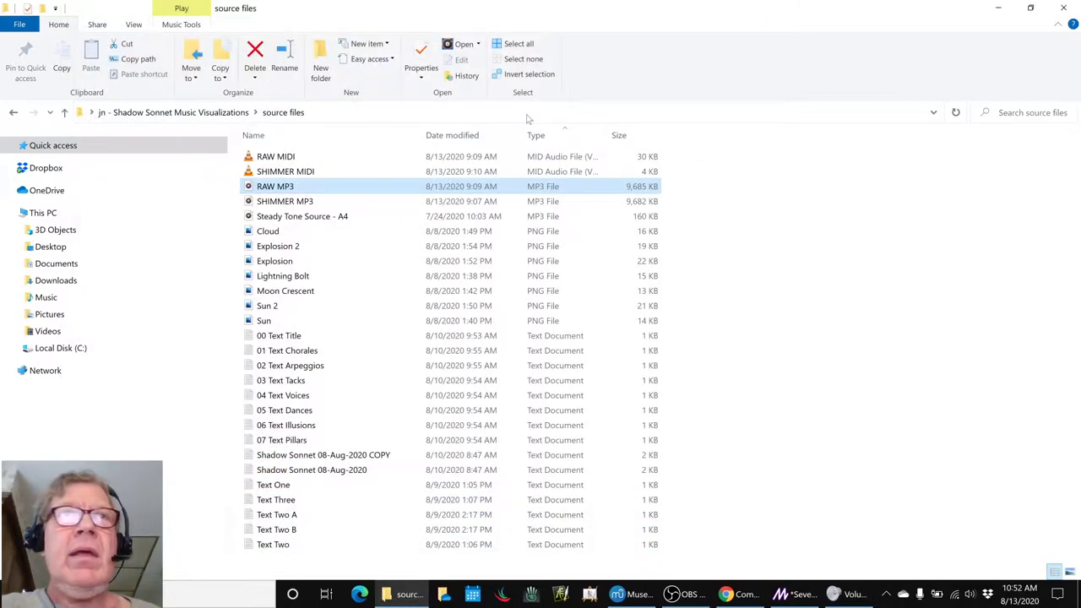
double_click(352, 203)
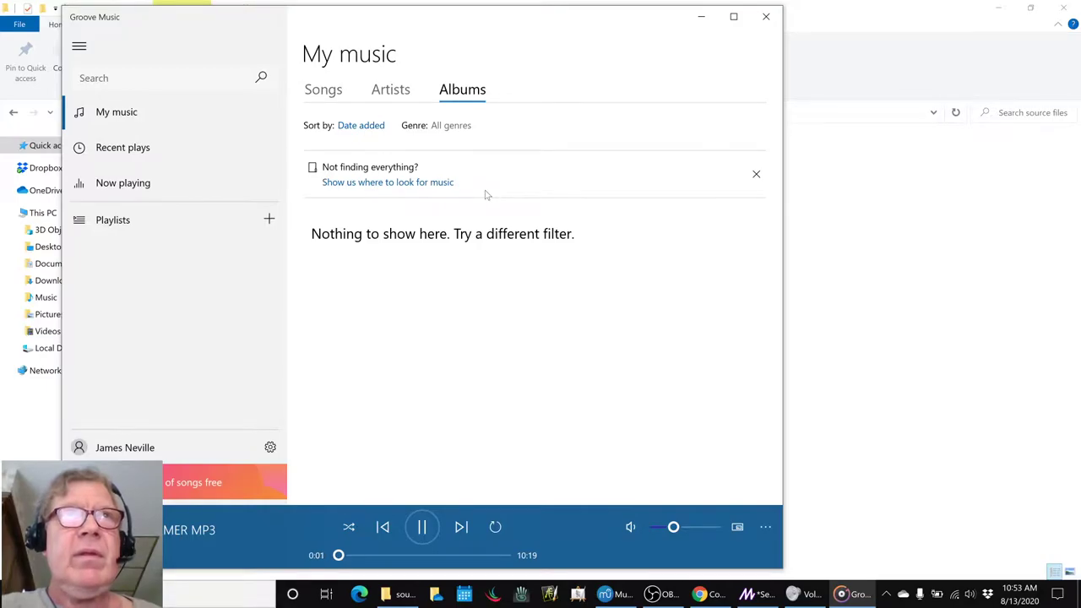
left_click(766, 17)
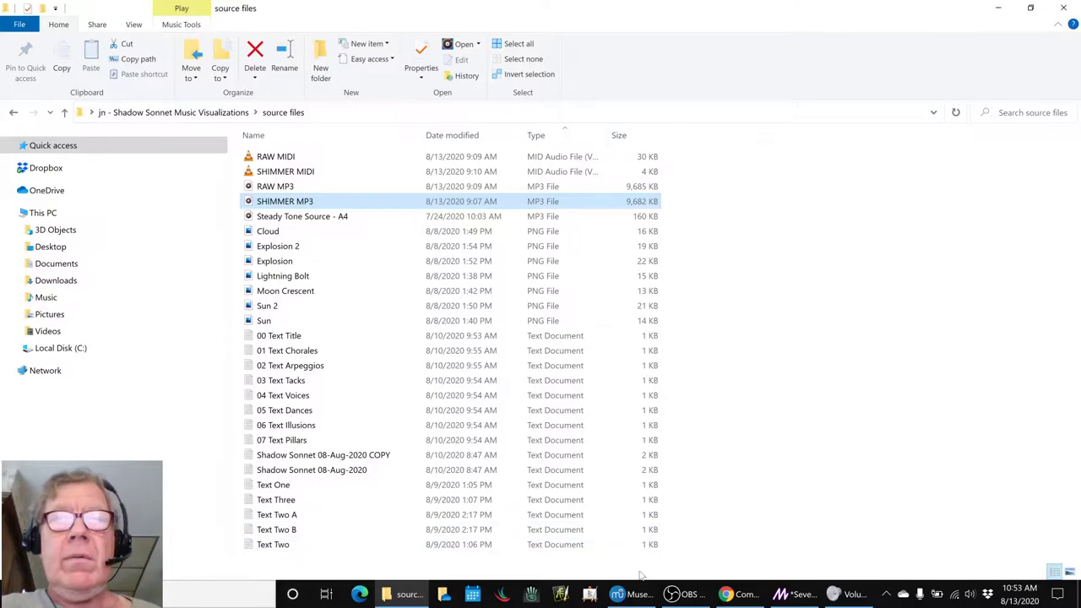
- Play the Sun Lit SHIMMER scene to the SHIMMER MP3, toggling the top color node off and on
left_click(788, 600)
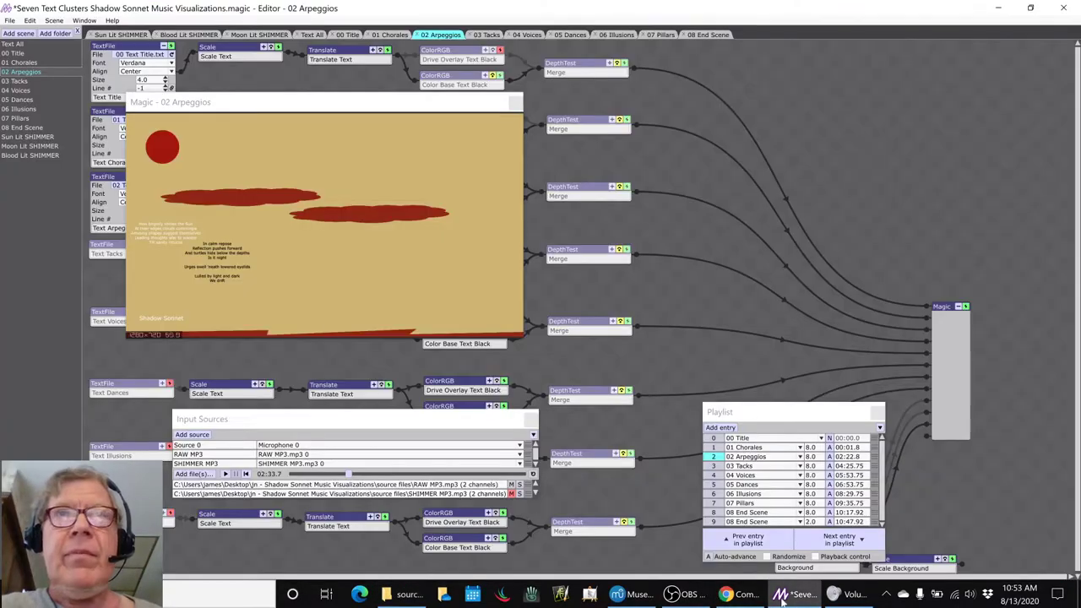
left_click(131, 35)
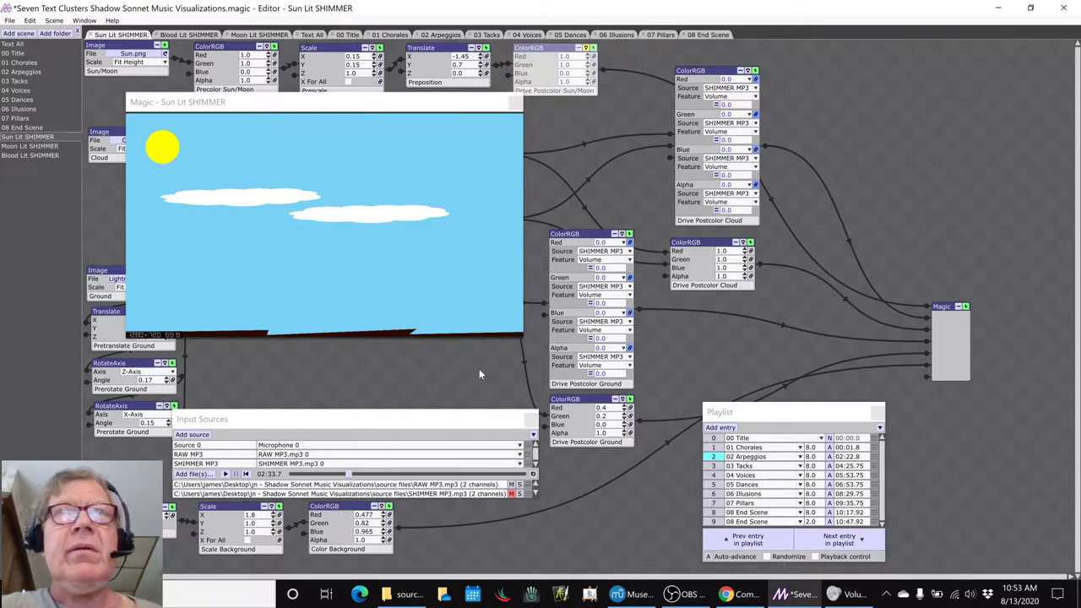
key("space")
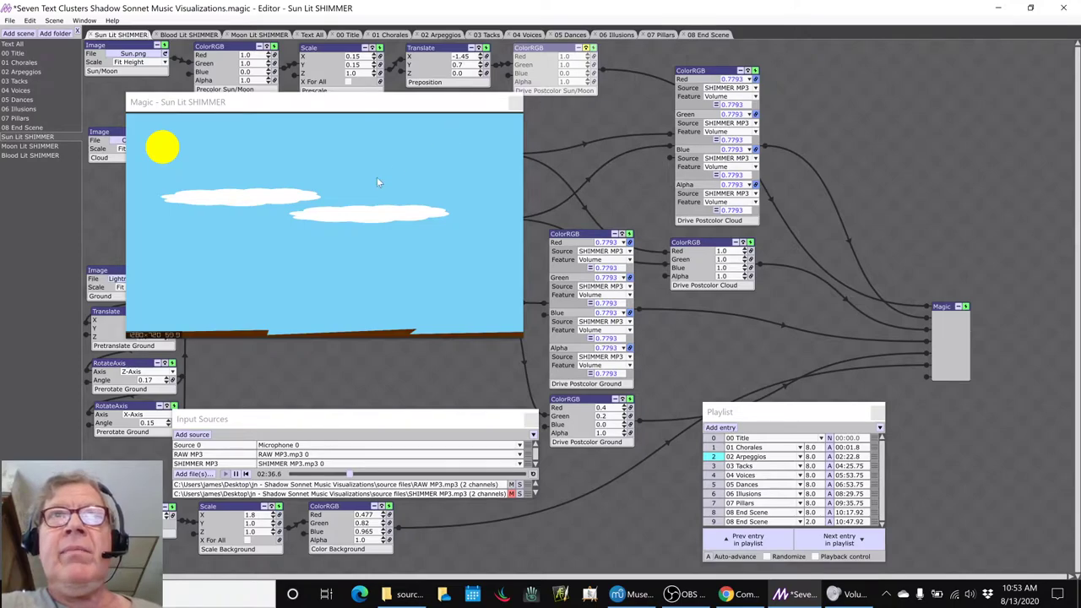
left_click(754, 71)
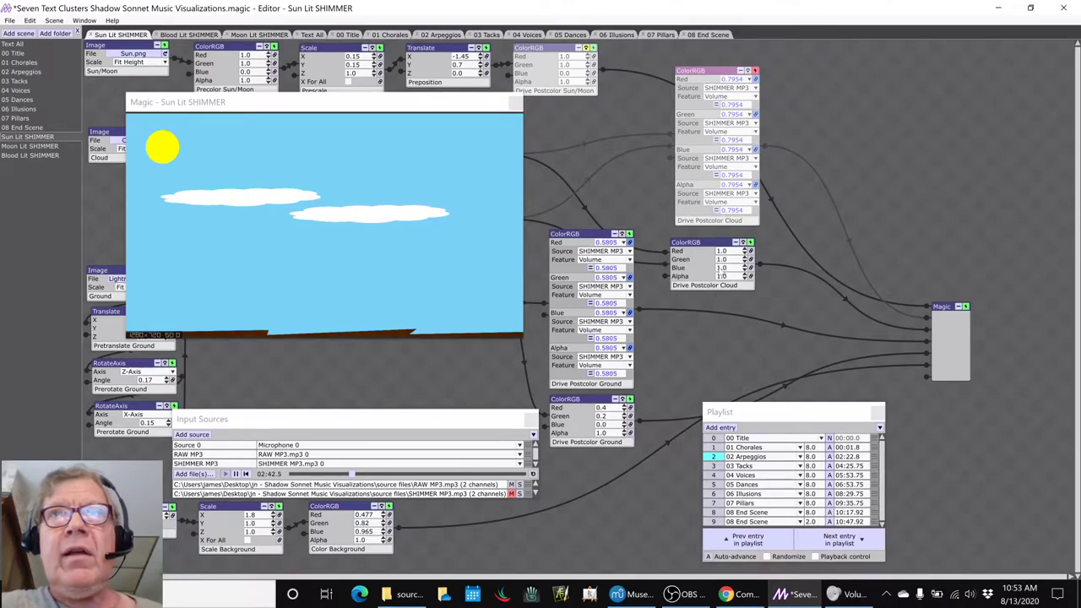
left_click(754, 71)
- Disable the Drive Postcolor Cloud node, close the 00 Title scene and view 01 Chorales
left_click(750, 243)
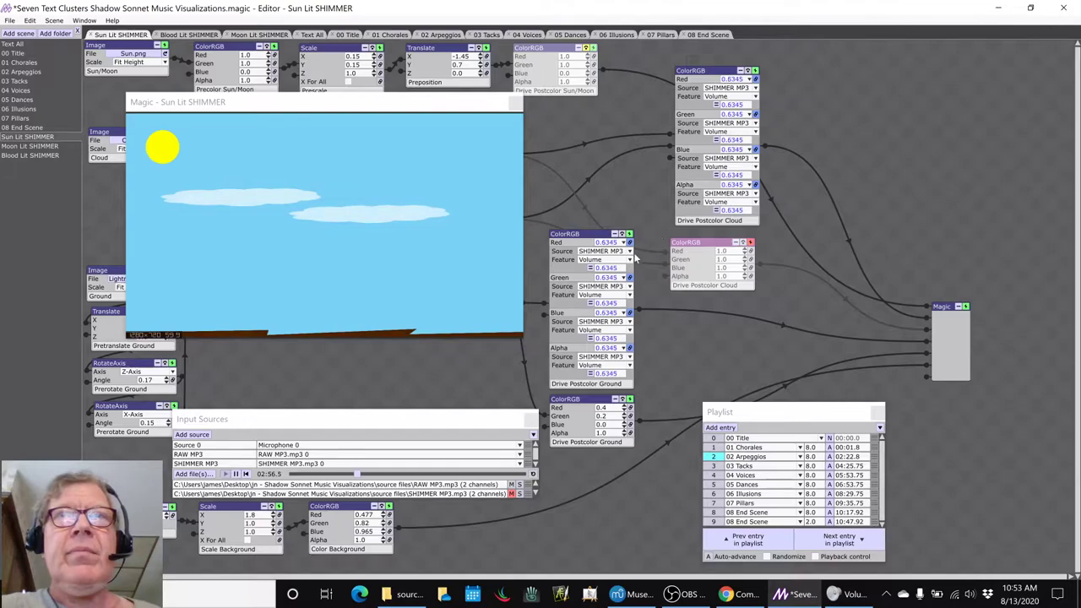
left_click(333, 35)
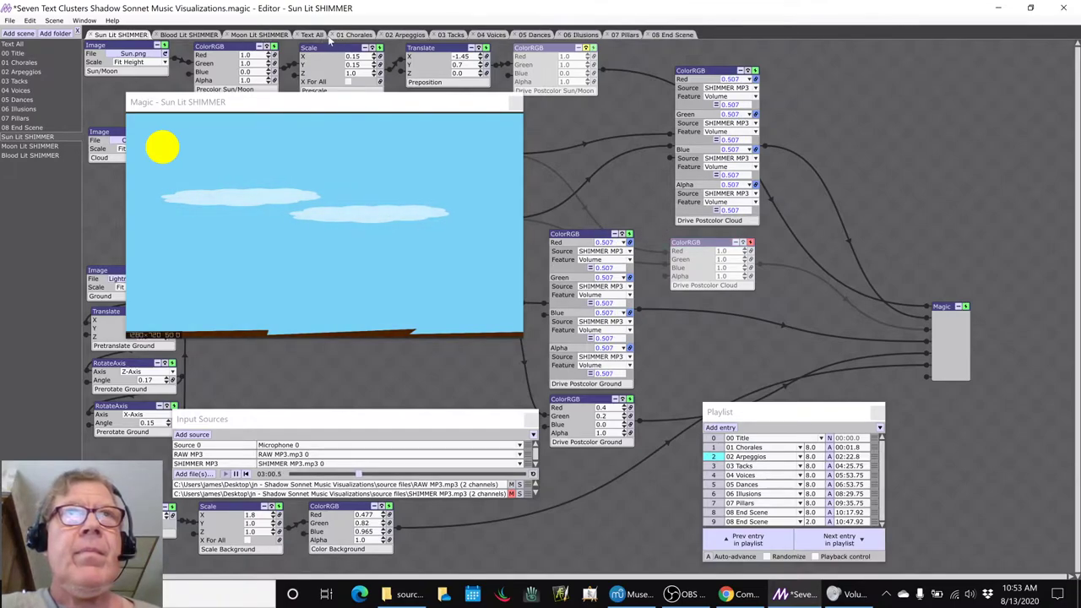
left_click(340, 35)
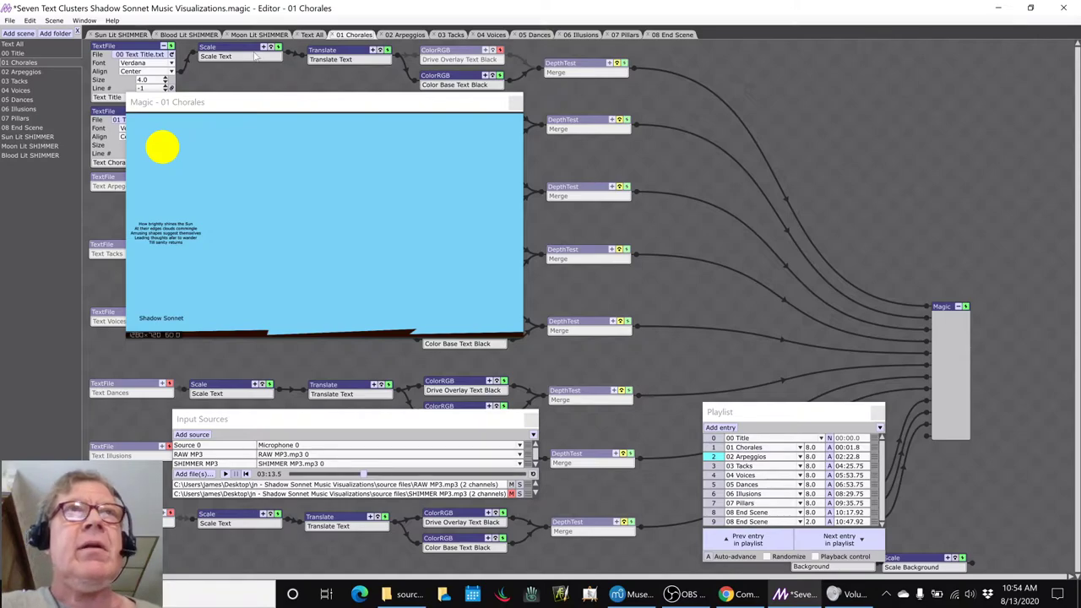
- Back on Sun Lit SHIMMER, re-enable the cloud color node, resume playback, and open Moon Lit SHIMMER
left_click(121, 35)
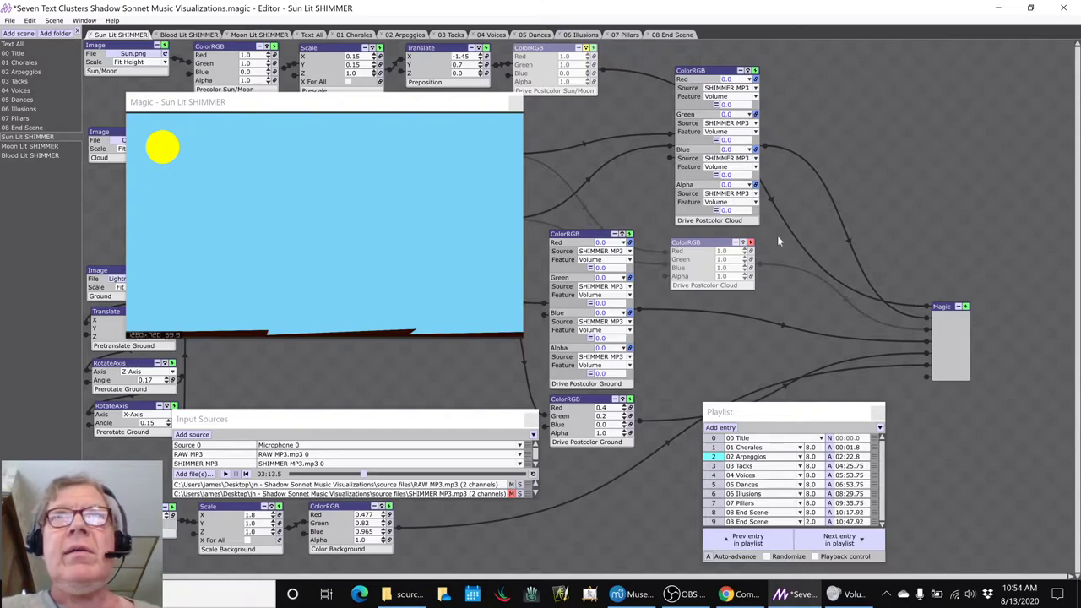
left_click(750, 243)
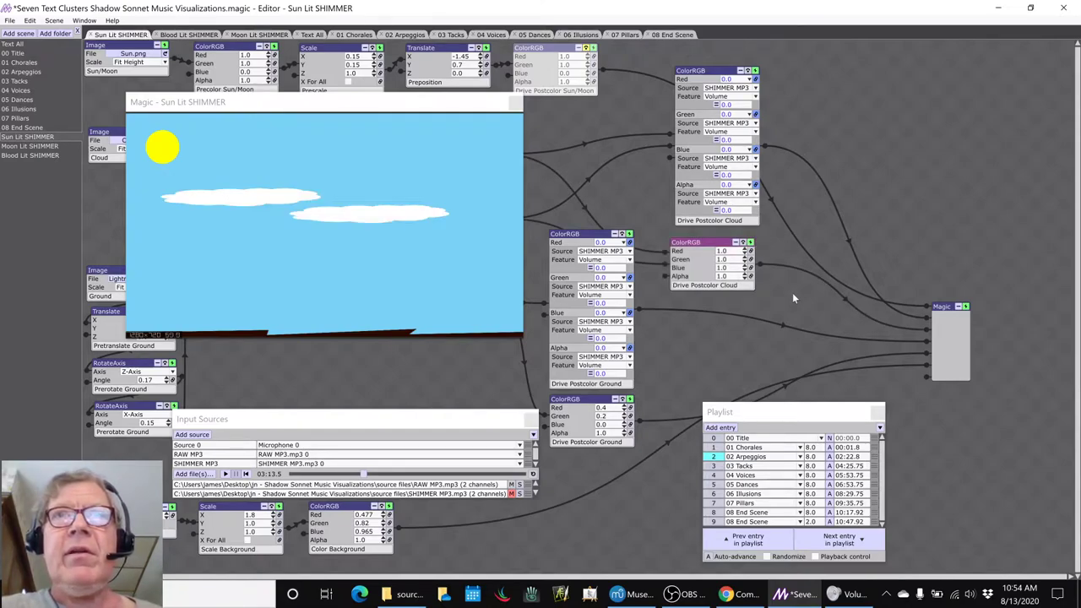
key("space")
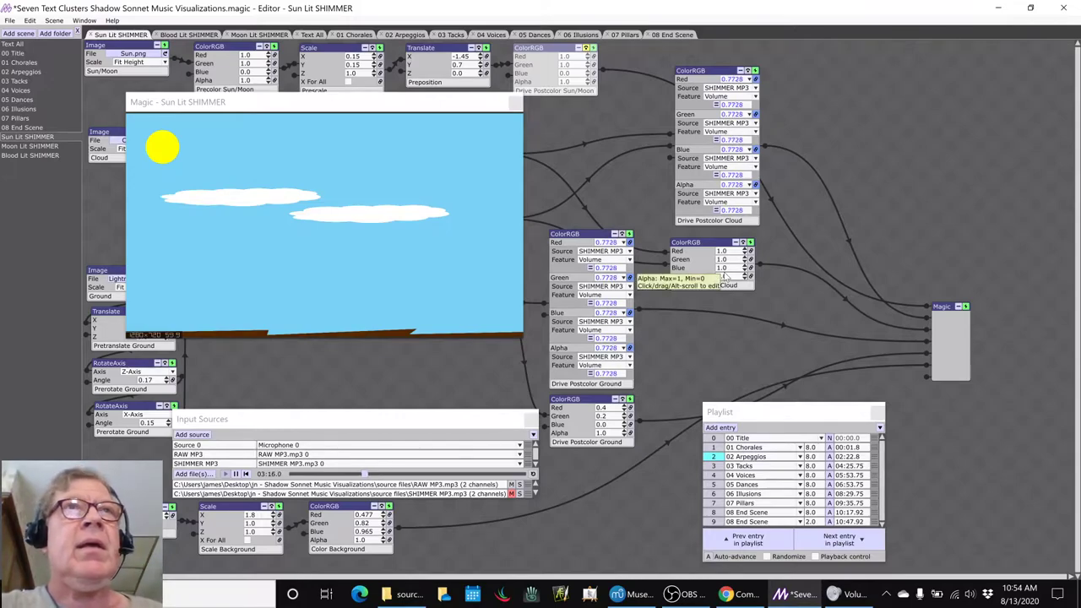
left_click(240, 36)
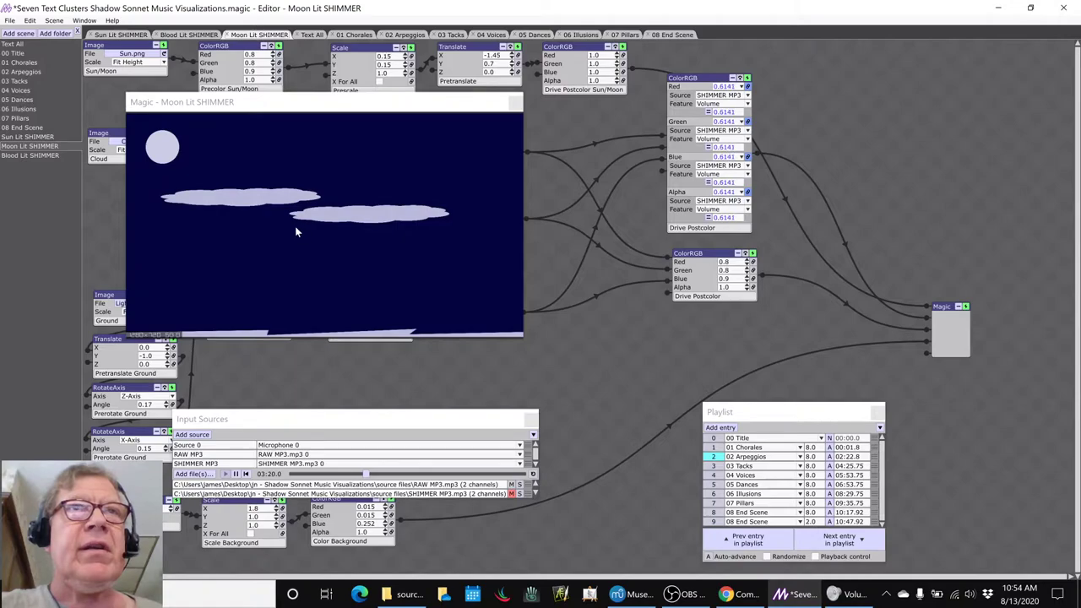
- Show the Blood Lit SHIMMER scene with its preview parked in the lower right, exposing the nodes
left_click(180, 34)
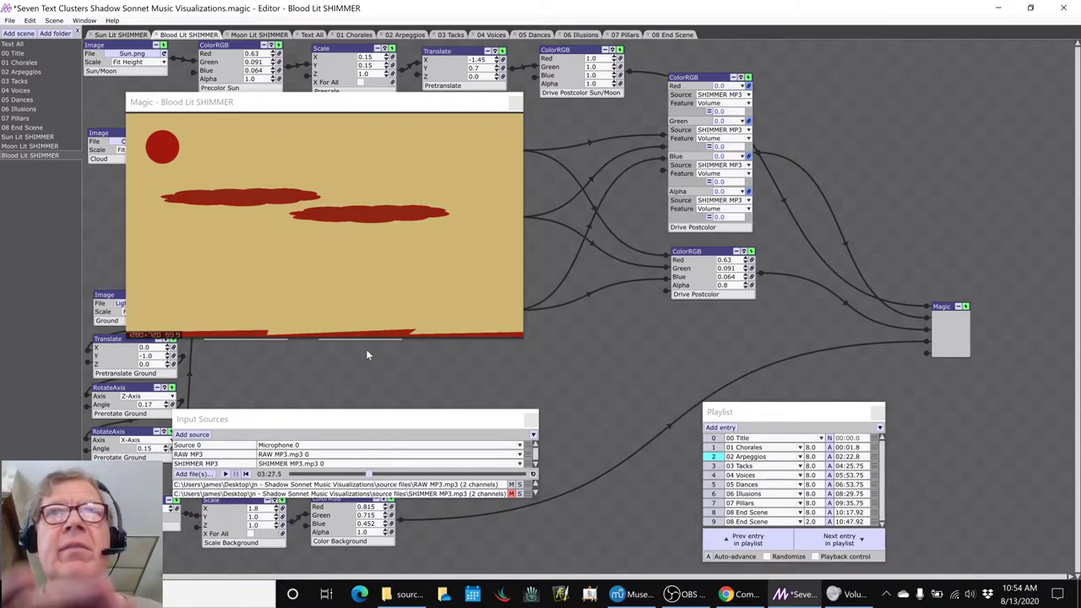
left_click_drag(319, 105, 606, 317)
left_click(228, 287)
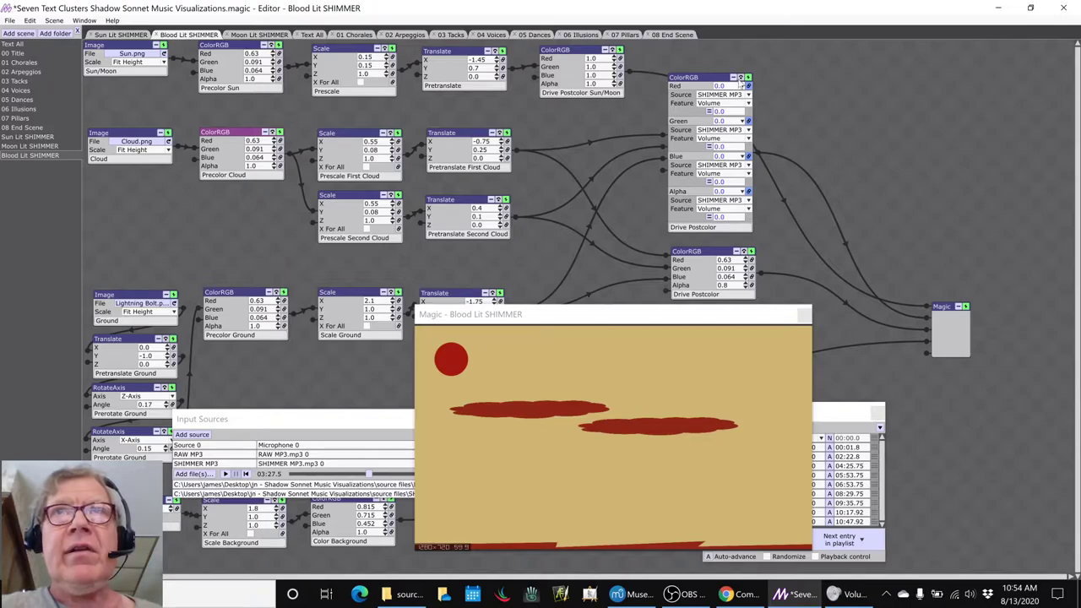
- Inspect the Blood Lit SHIMMER Drive Postcolor and Precolor Sun color nodes, then switch to Moon Lit SHIMMER
left_click(740, 82)
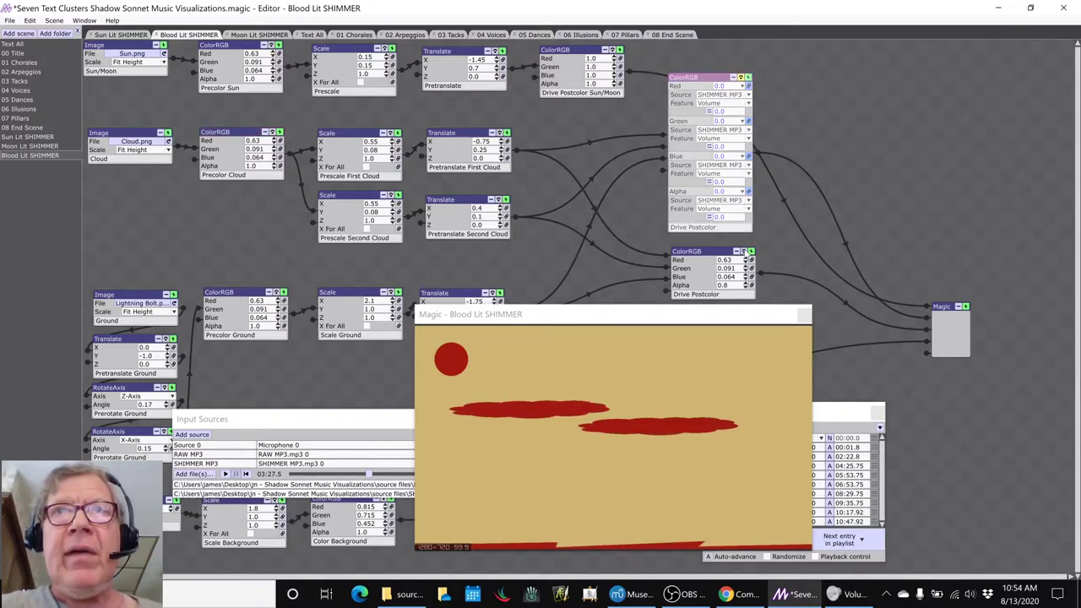
left_click(747, 254)
left_click_drag(732, 315, 781, 329)
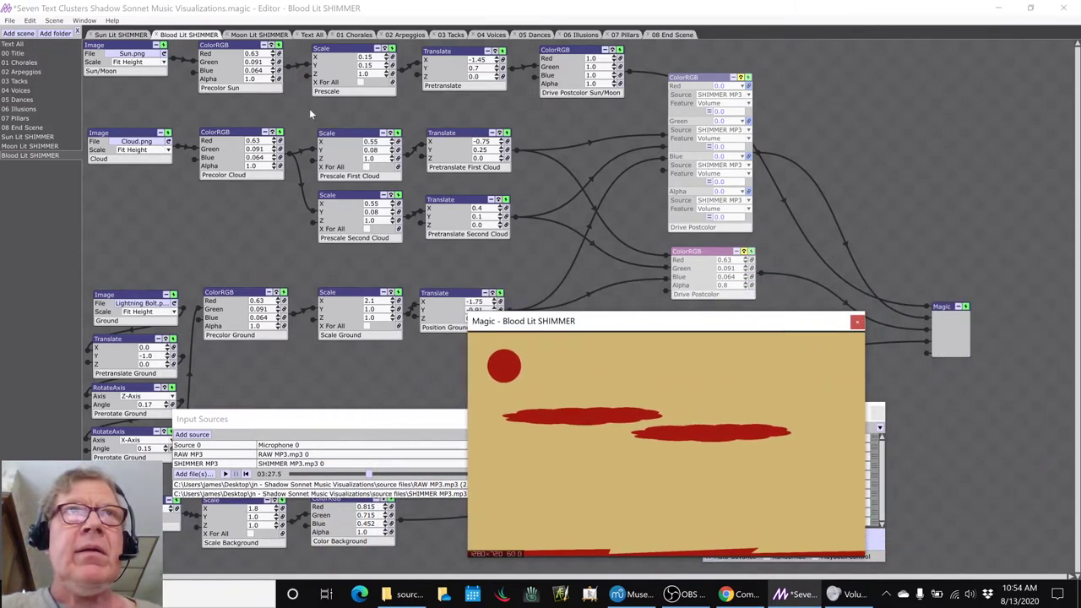
left_click(271, 48)
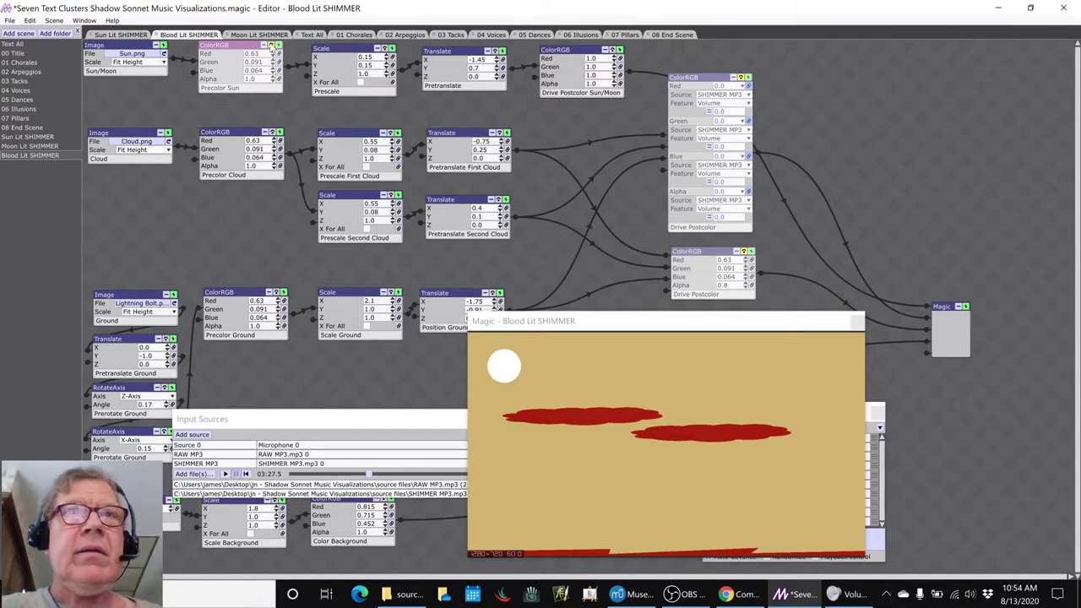
left_click(740, 82)
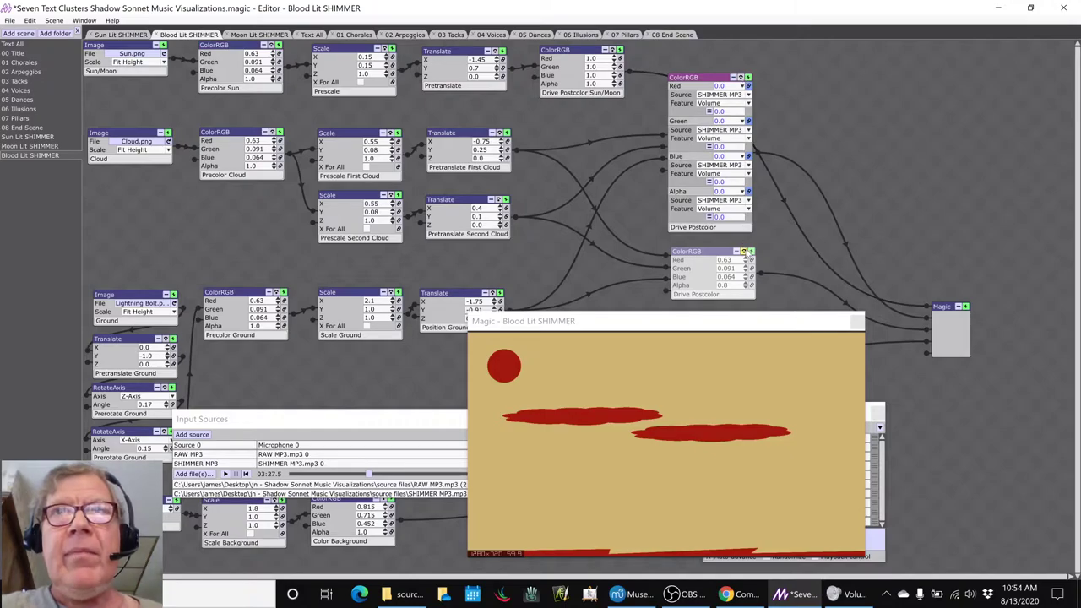
left_click(747, 259)
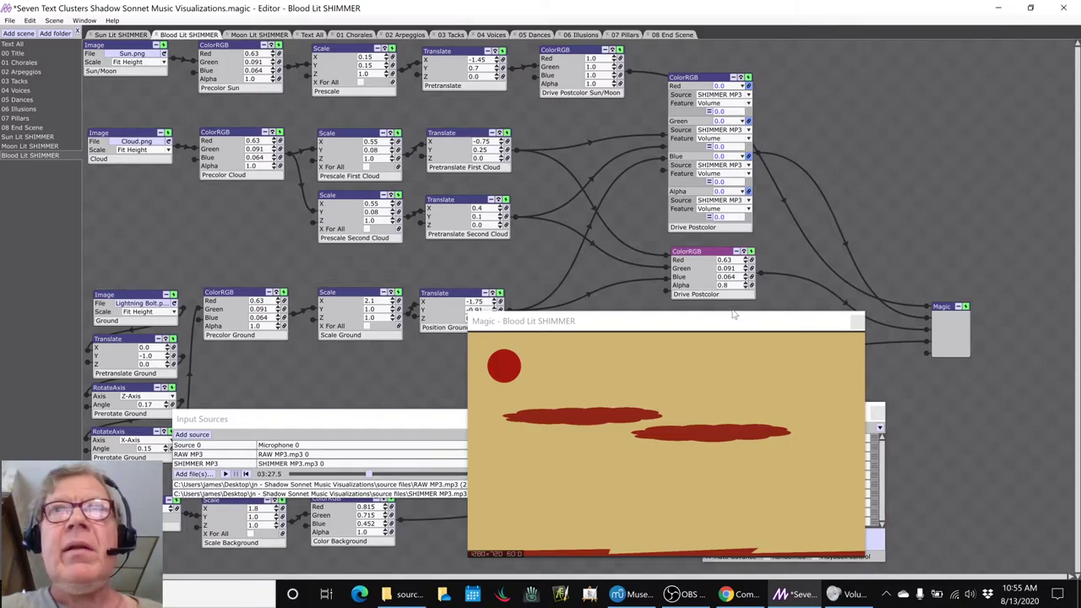
left_click(252, 36)
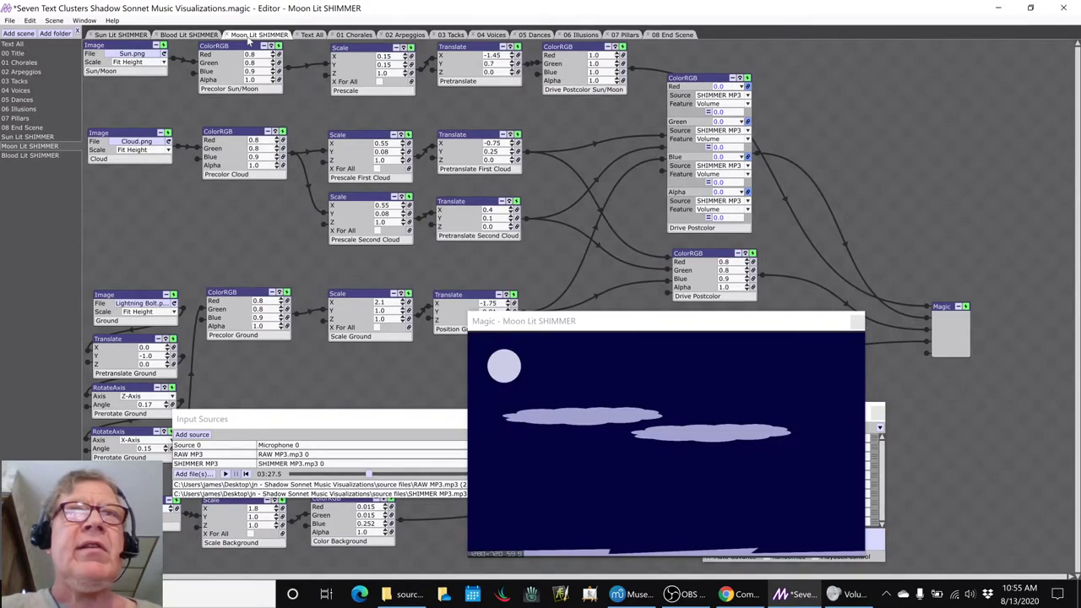
- On Sun Lit SHIMMER, save the project and enable Playback control in the playlist
left_click(131, 37)
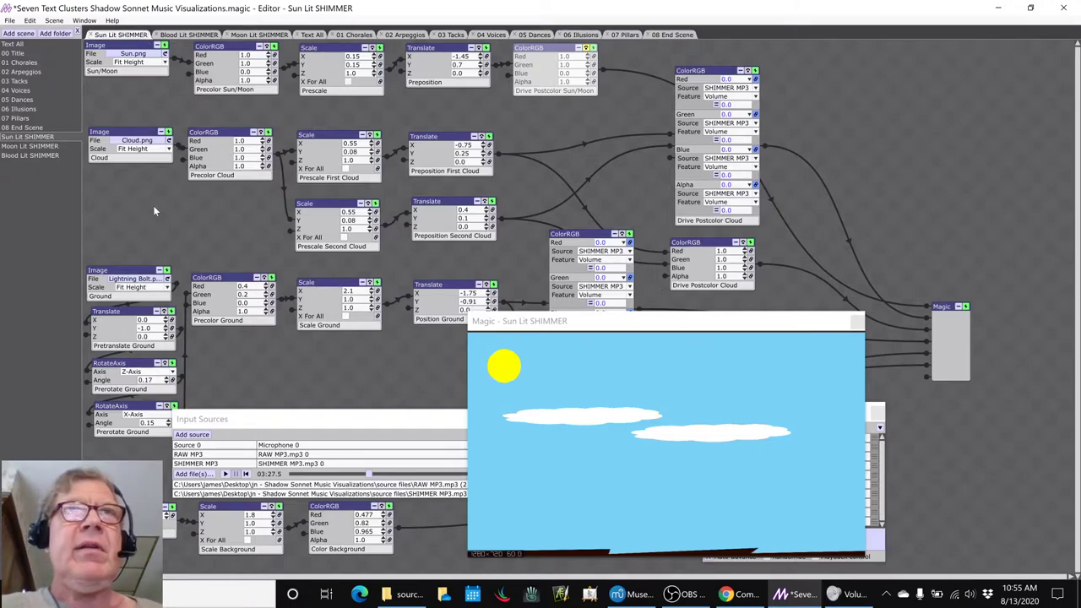
key("ctrl+s")
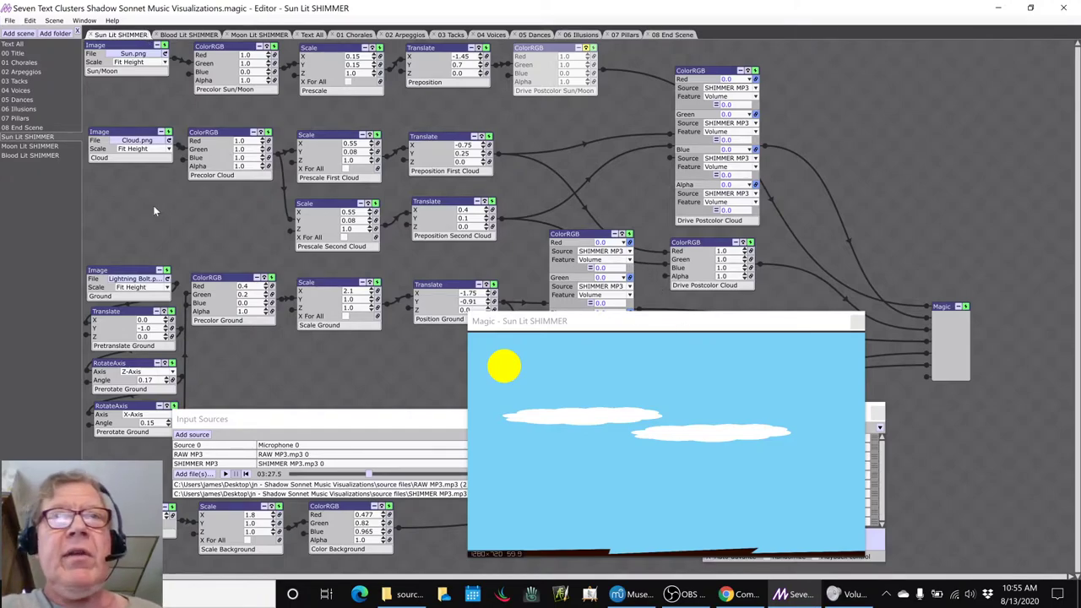
left_click_drag(541, 324, 438, 130)
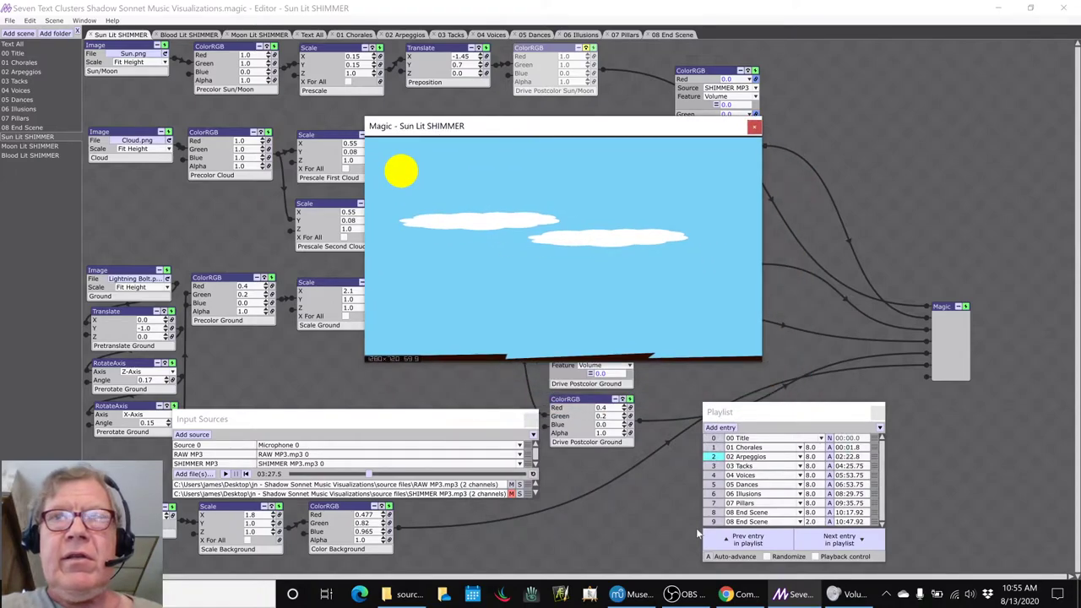
left_click(815, 557)
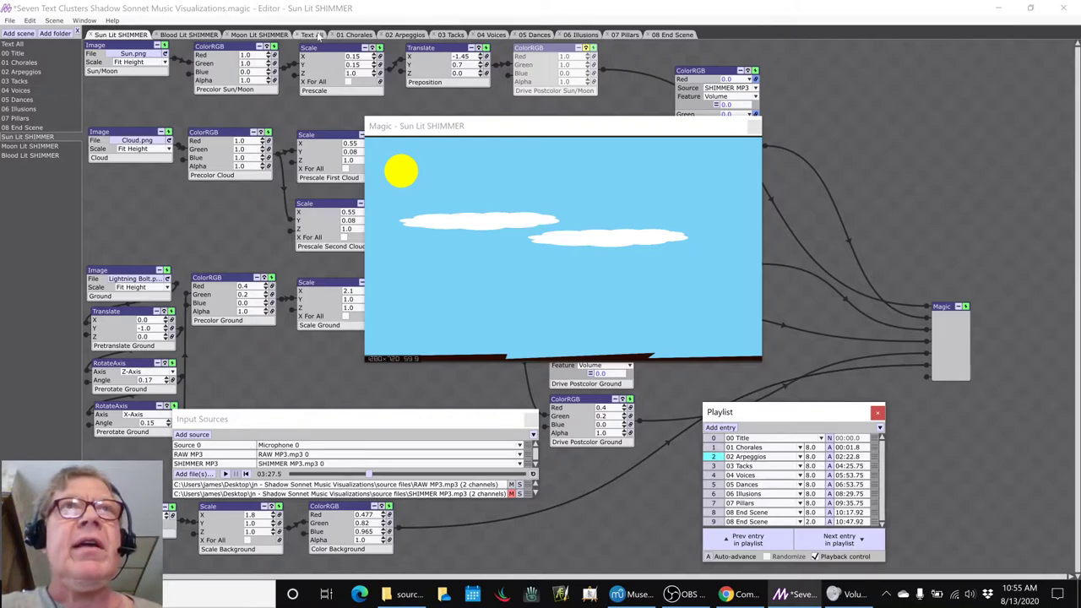
- Reopen 00 Title between Text All and 01 Chorales, then preview 01 Chorales through 06 Illusions
left_click(13, 53)
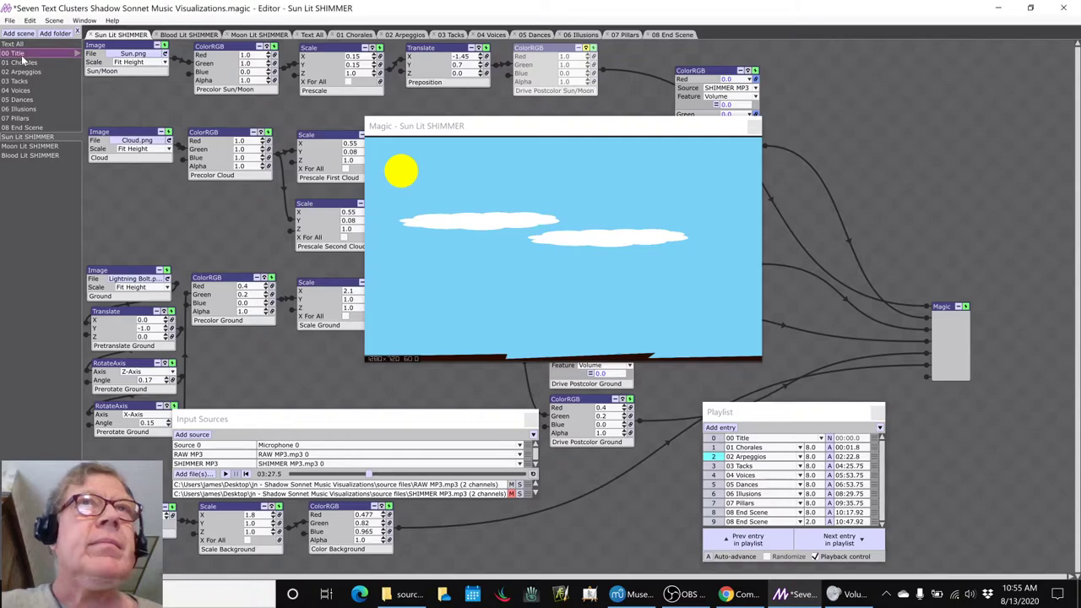
left_click_drag(699, 38, 349, 36)
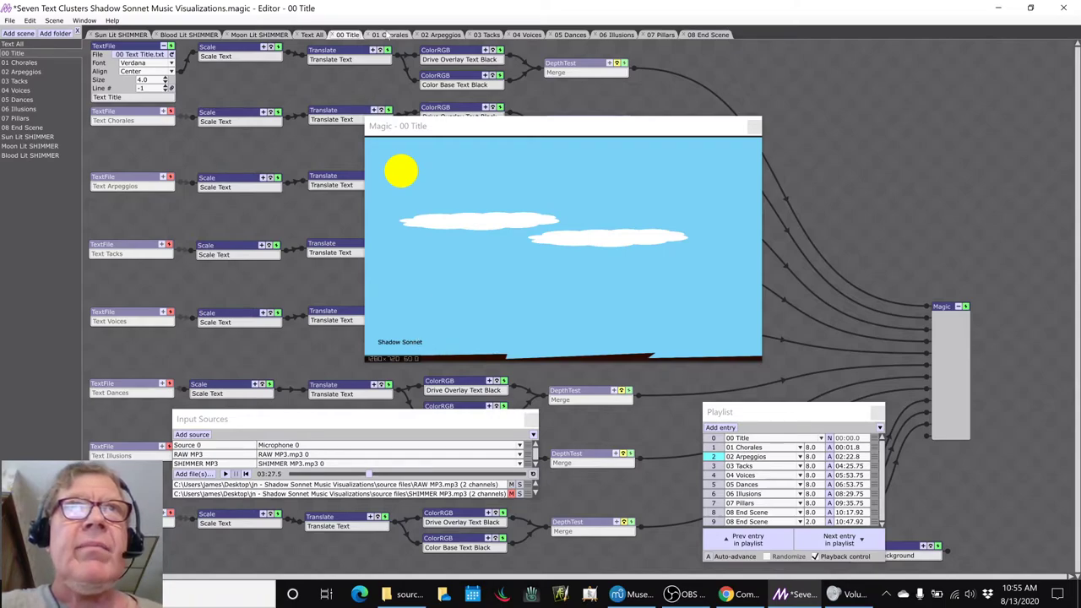
left_click(389, 35)
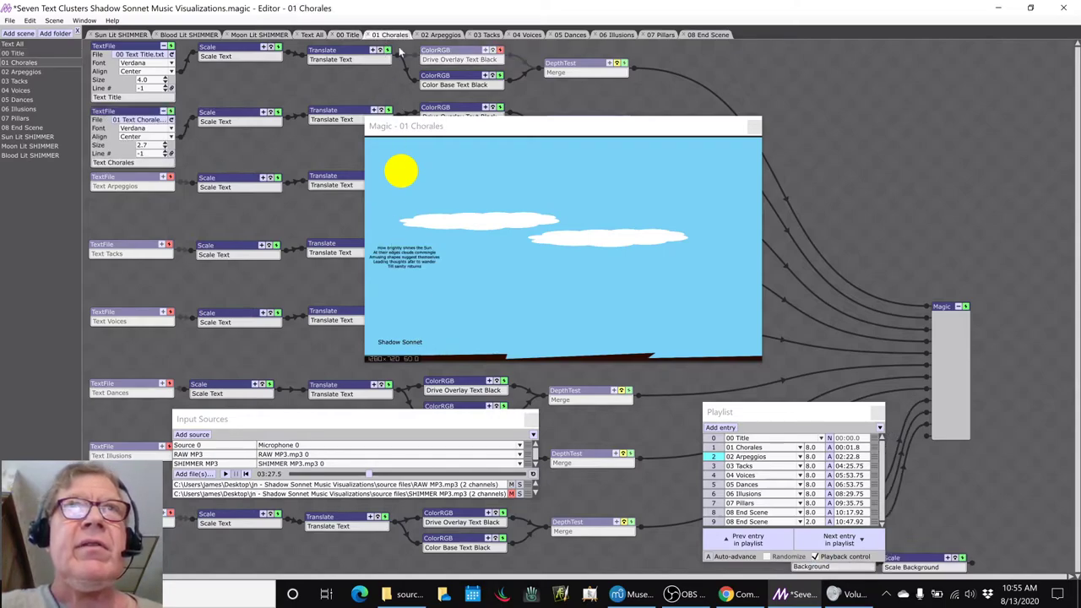
left_click(425, 37)
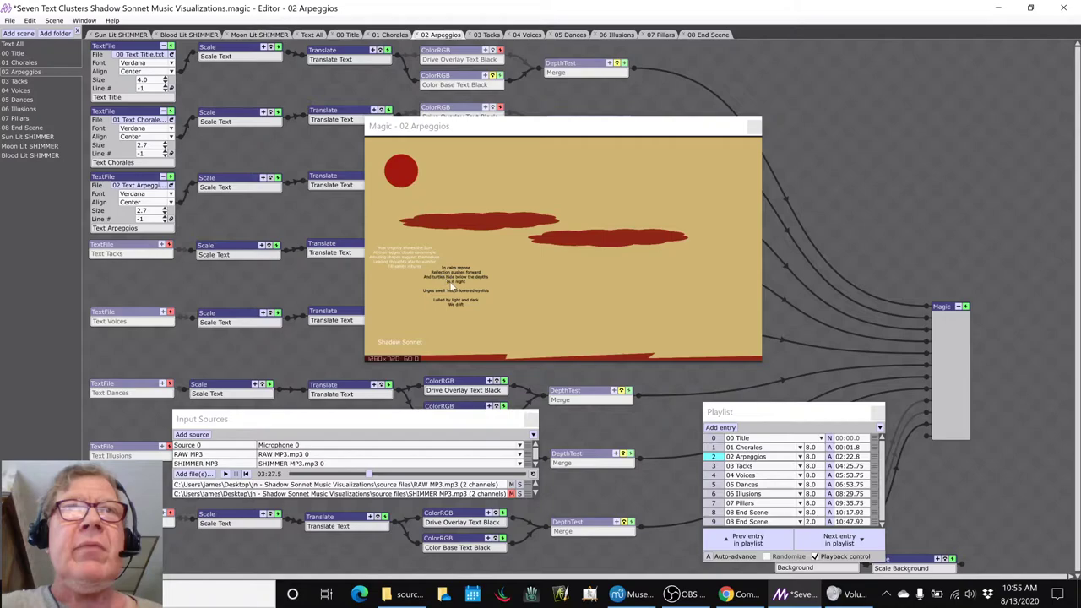
left_click(484, 35)
left_click(524, 34)
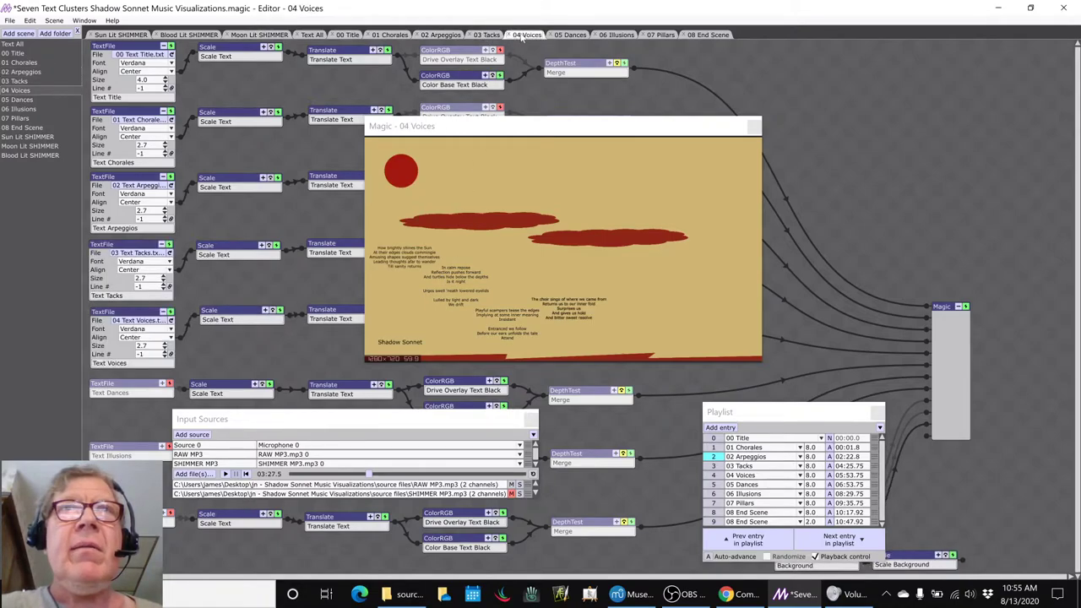
left_click(566, 35)
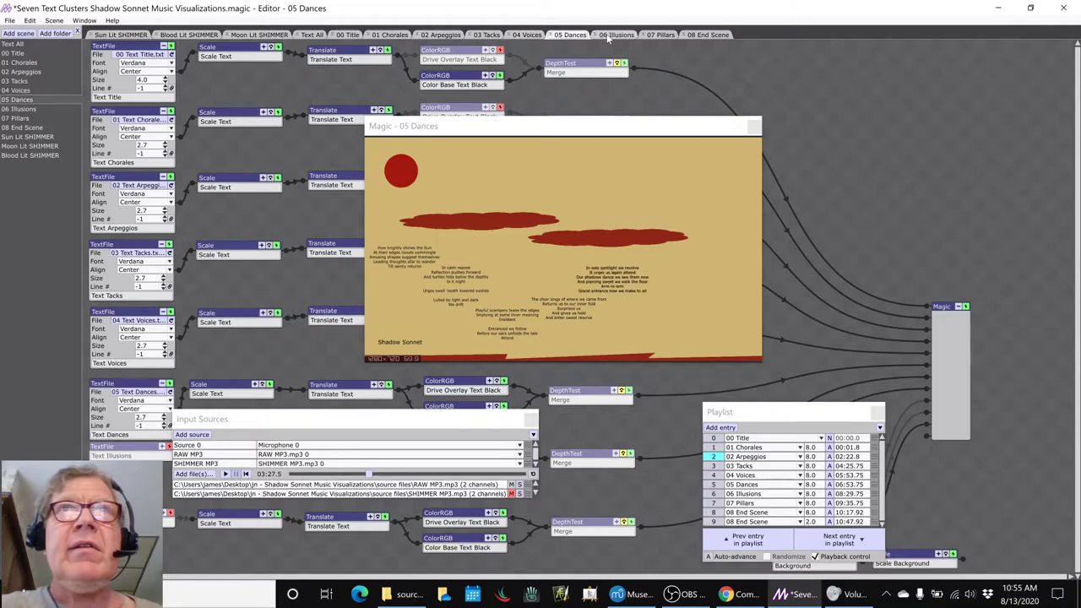
left_click(607, 37)
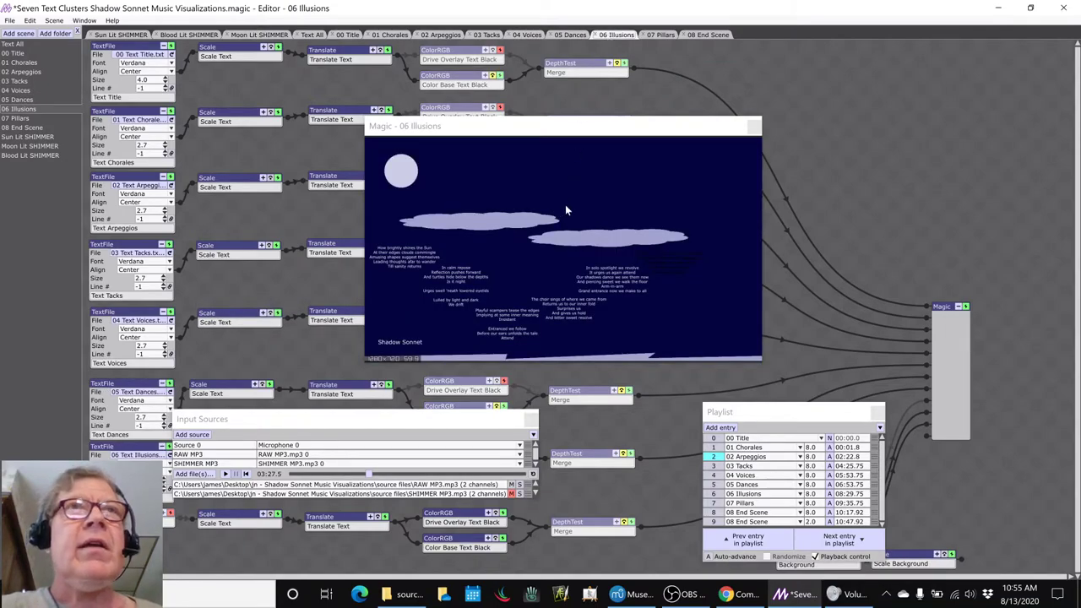
- Flip between 01 Chorales, 02 Arpeggios and 03 Tacks, ending on 02 Arpeggios
left_click(395, 37)
left_click(432, 37)
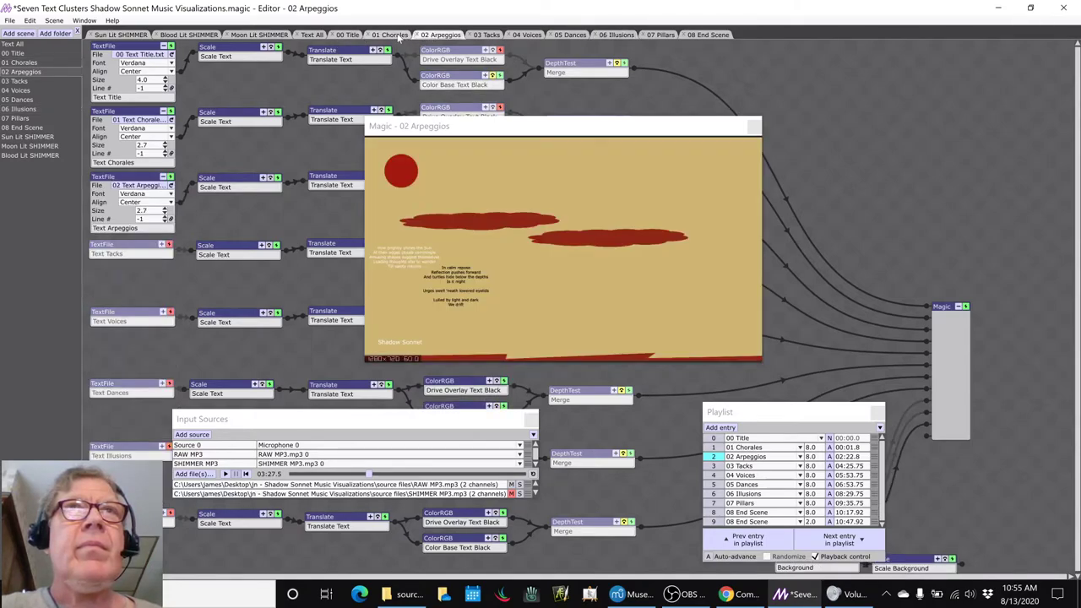
left_click(404, 37)
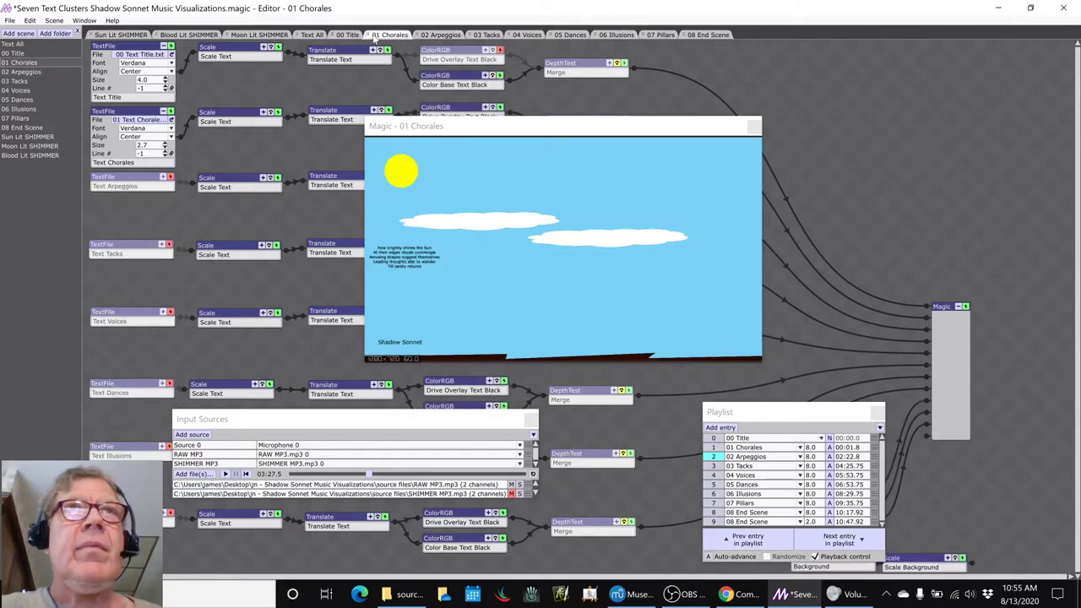
left_click(441, 37)
left_click(487, 37)
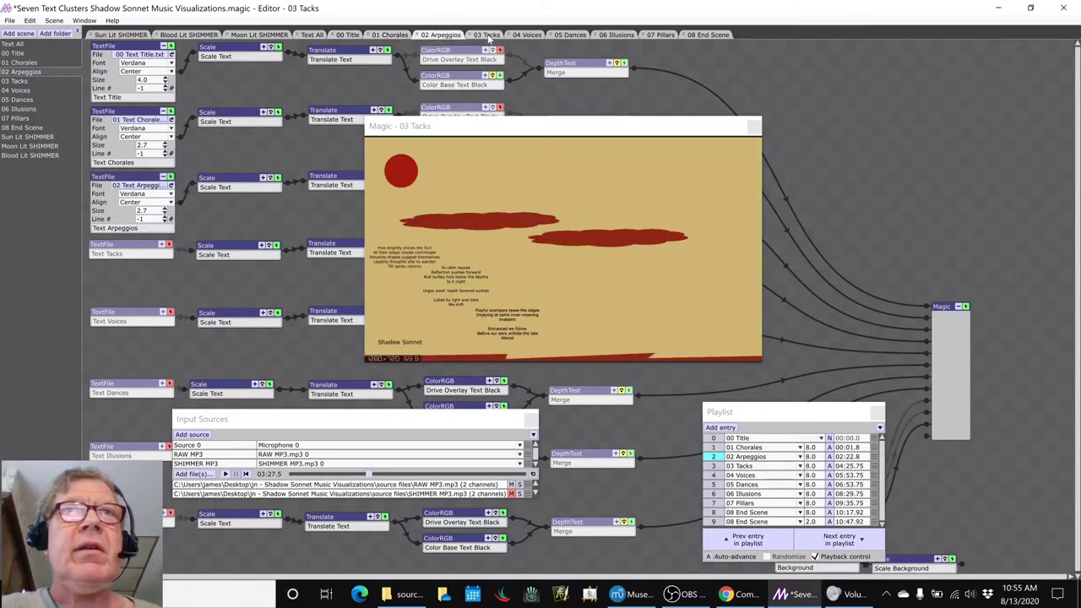
left_click(446, 36)
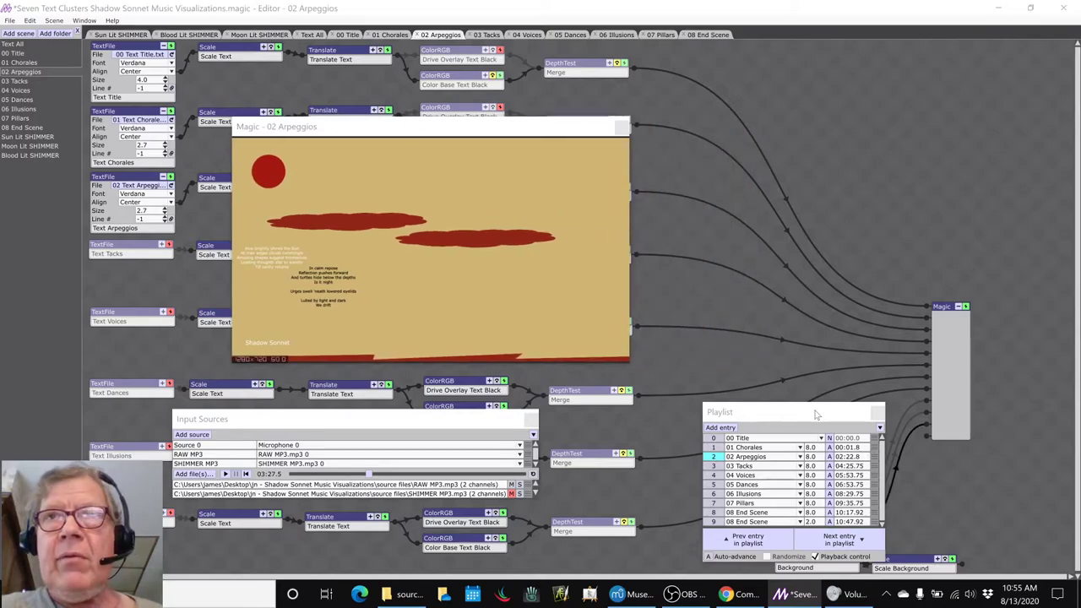
- Give 02 Arpeggios the Moon Lit SHIMMER background
left_click_drag(819, 415, 790, 351)
left_click_drag(724, 347, 688, 252)
left_click(850, 507)
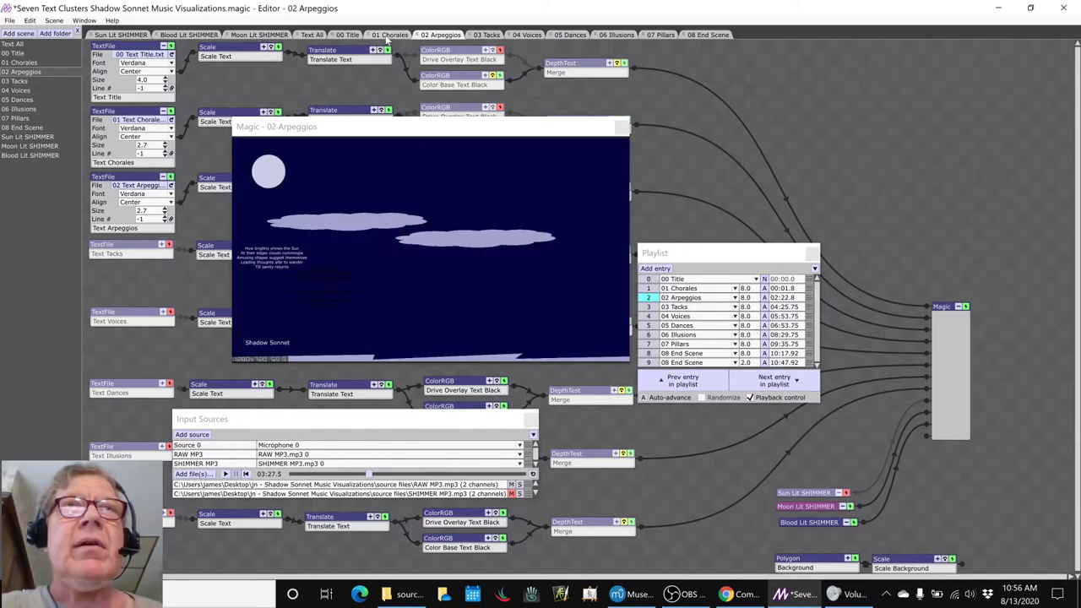
- Preview the text scenes from 00 Title through 06 Illusions, confirming 02 Arpeggios shows the night scene
left_click(348, 35)
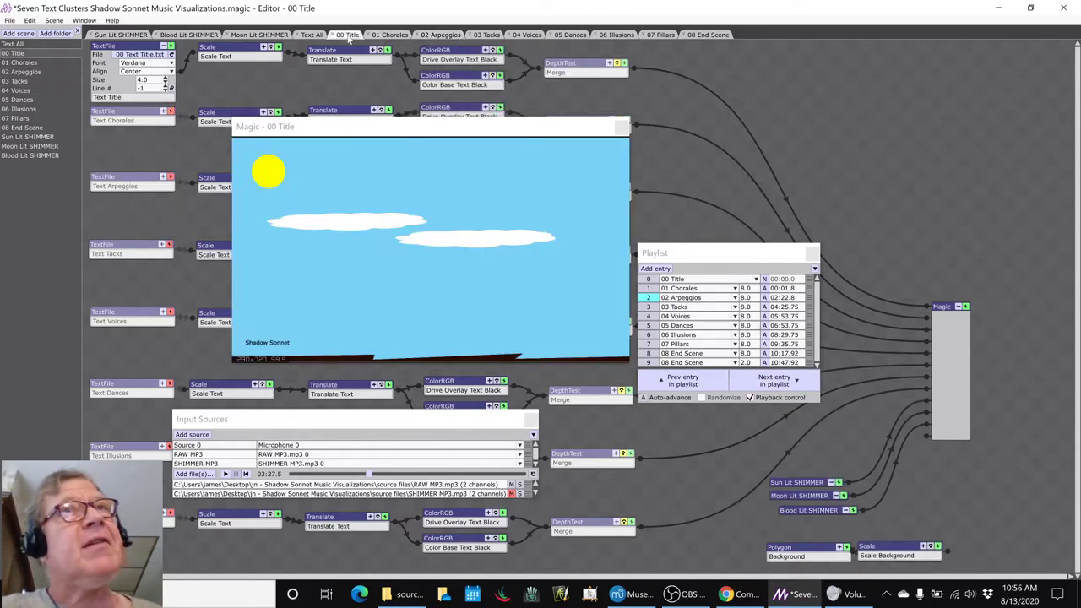
left_click(377, 36)
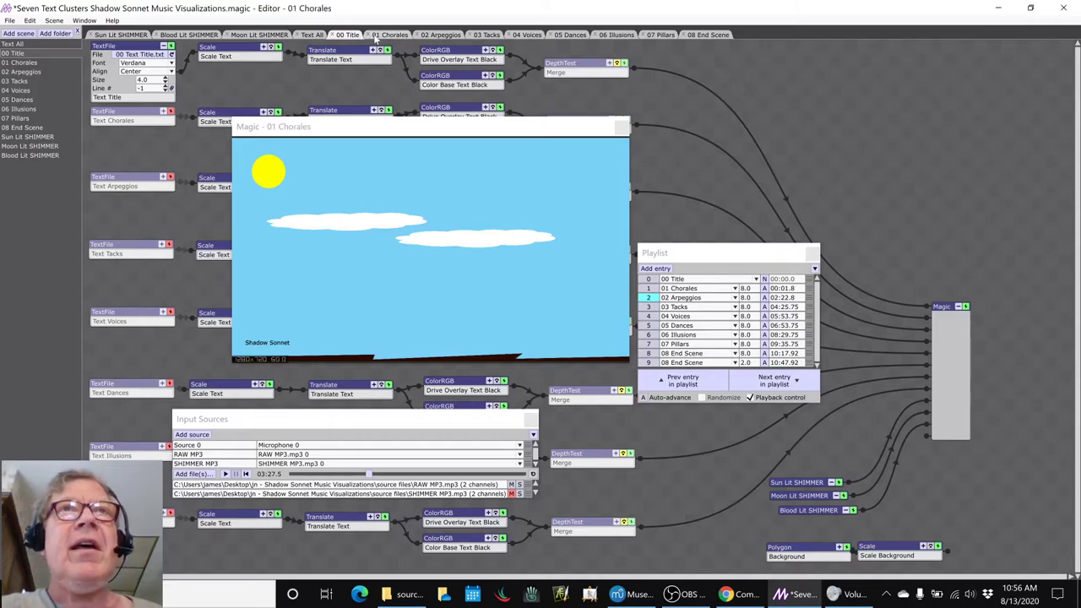
left_click(442, 36)
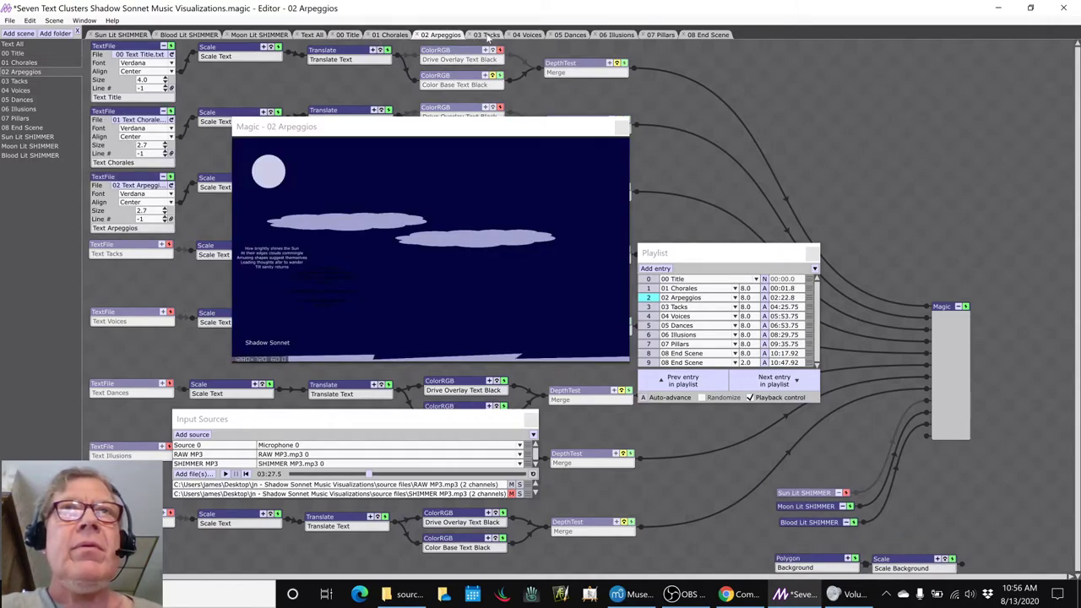
left_click(488, 35)
left_click(528, 35)
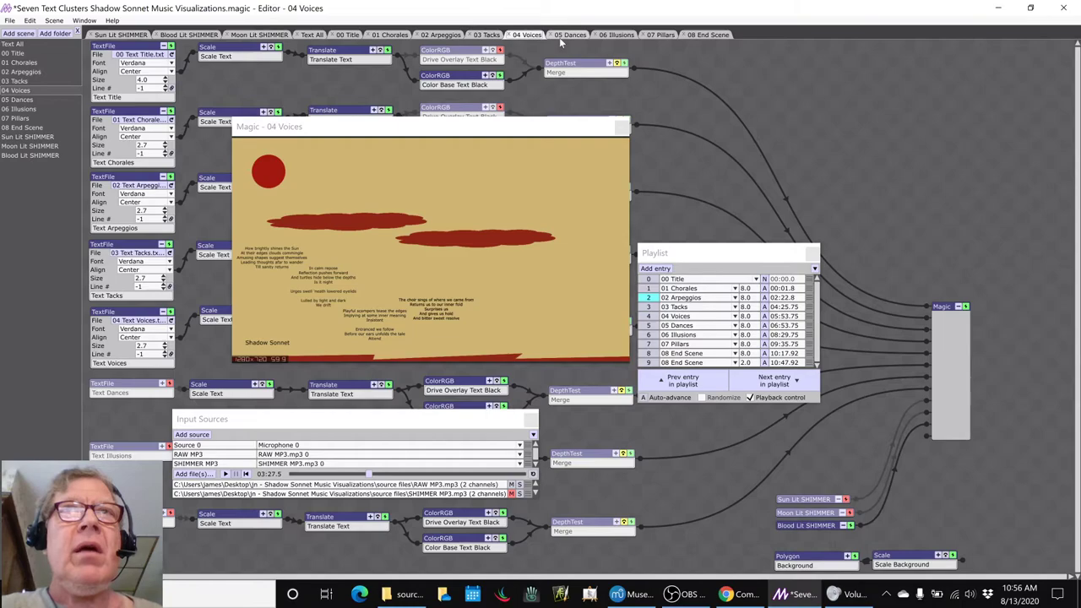
left_click(569, 36)
left_click(615, 35)
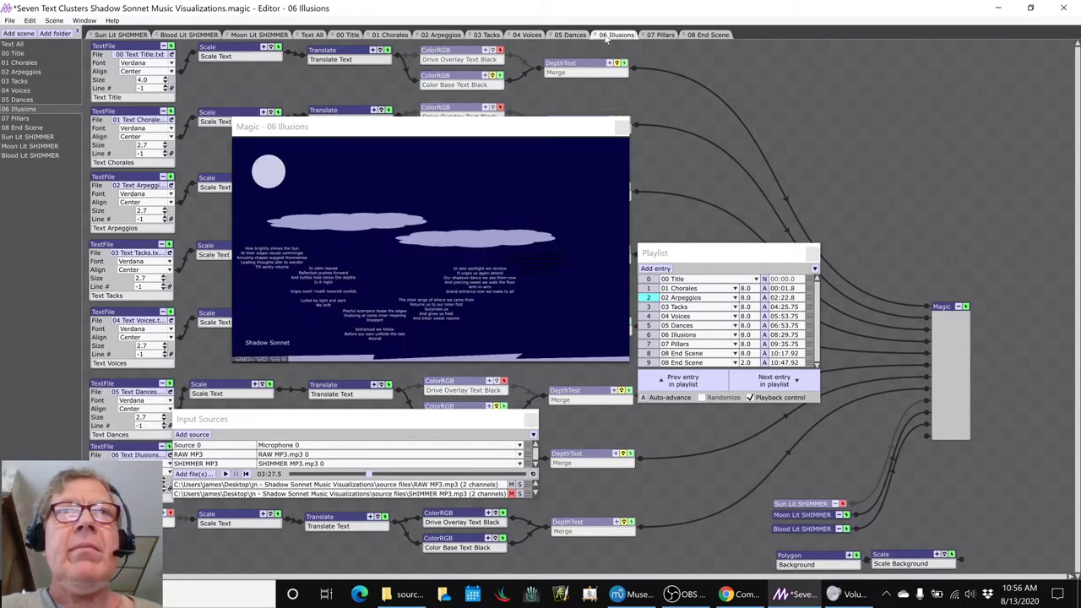
- Reopen 07 Pillars, place it before 08 End Scene, and save the project
left_click(645, 36)
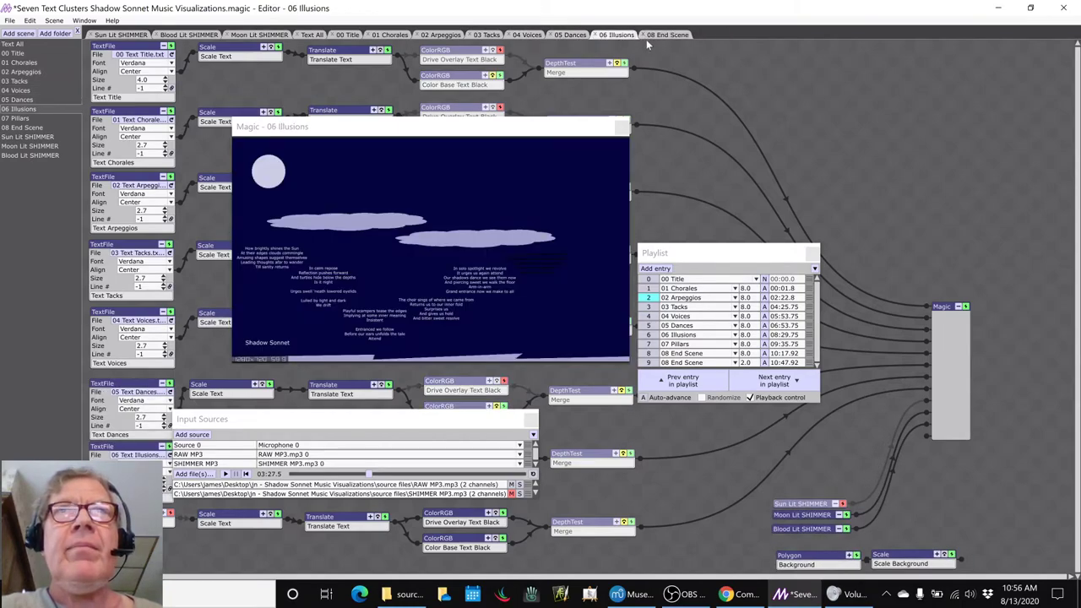
left_click(28, 120)
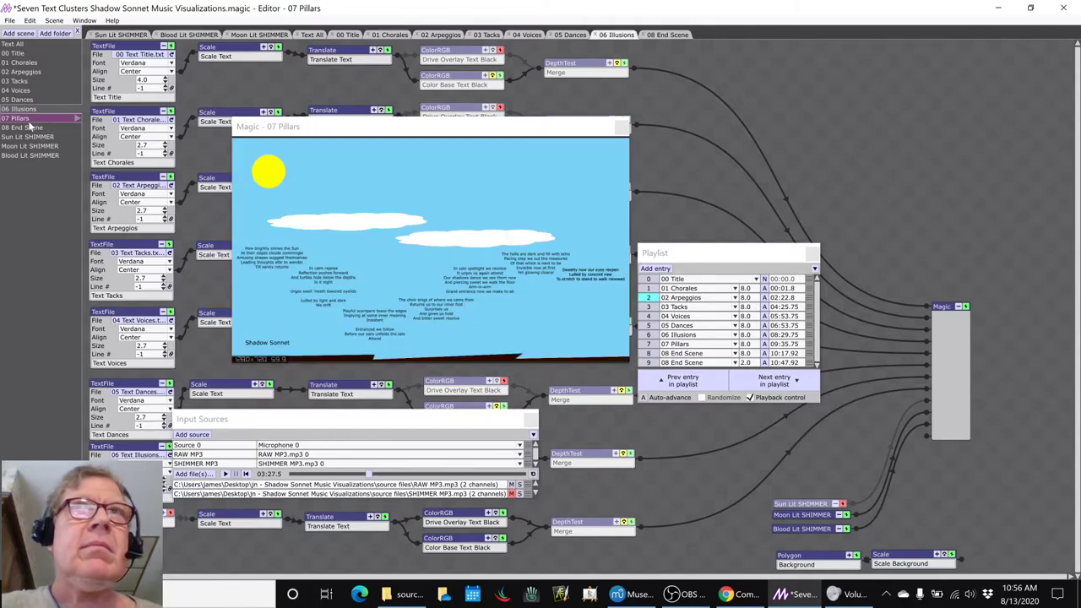
left_click_drag(702, 38, 659, 38)
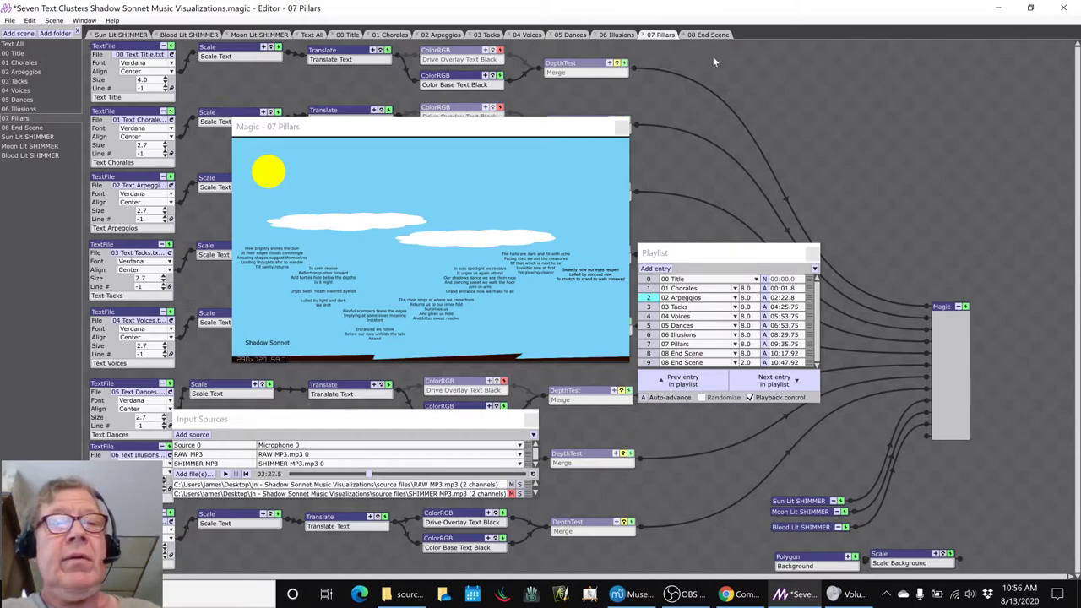
key("ctrl+s")
key("alt+Tab")
key("alt+Tab")
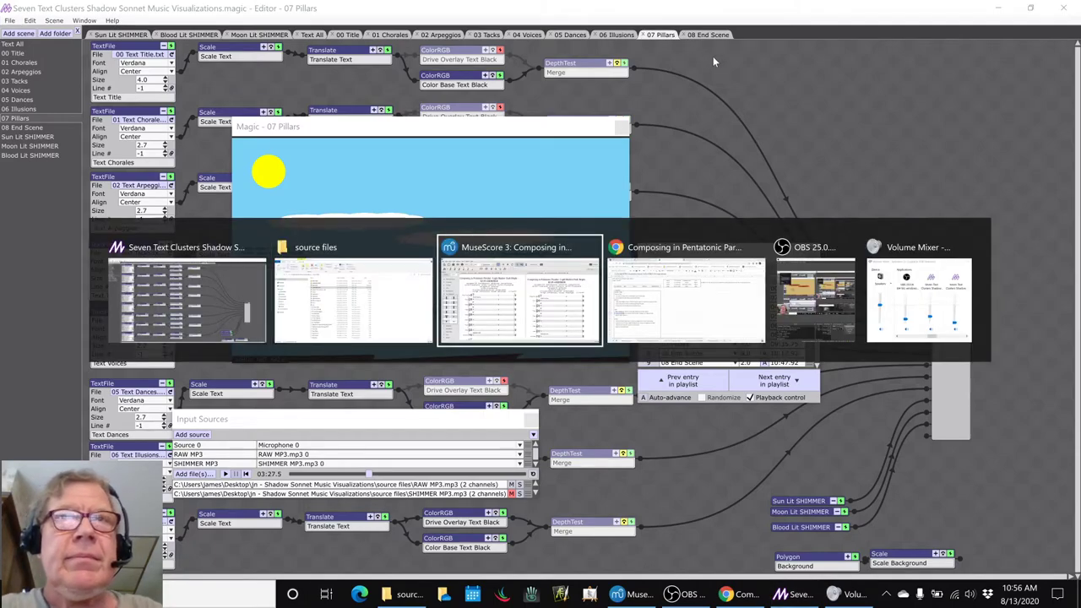
key("alt+Tab")
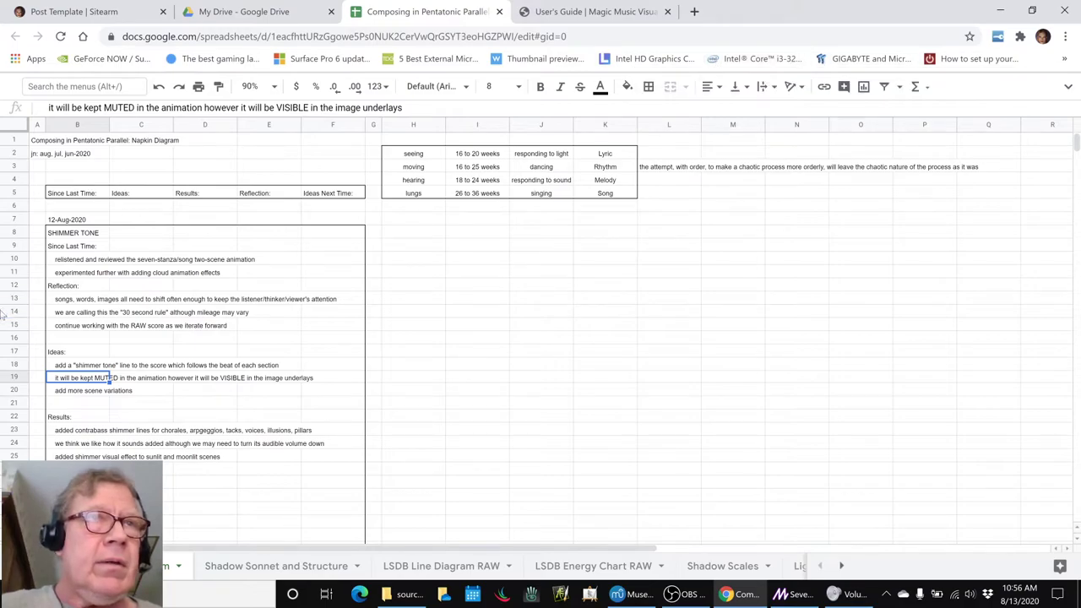
- Add the heading 'Ideas Next Steps:' in B28 and a B29 note to render the movie and view it
scroll(97, 414, "down", 3)
left_click(73, 312)
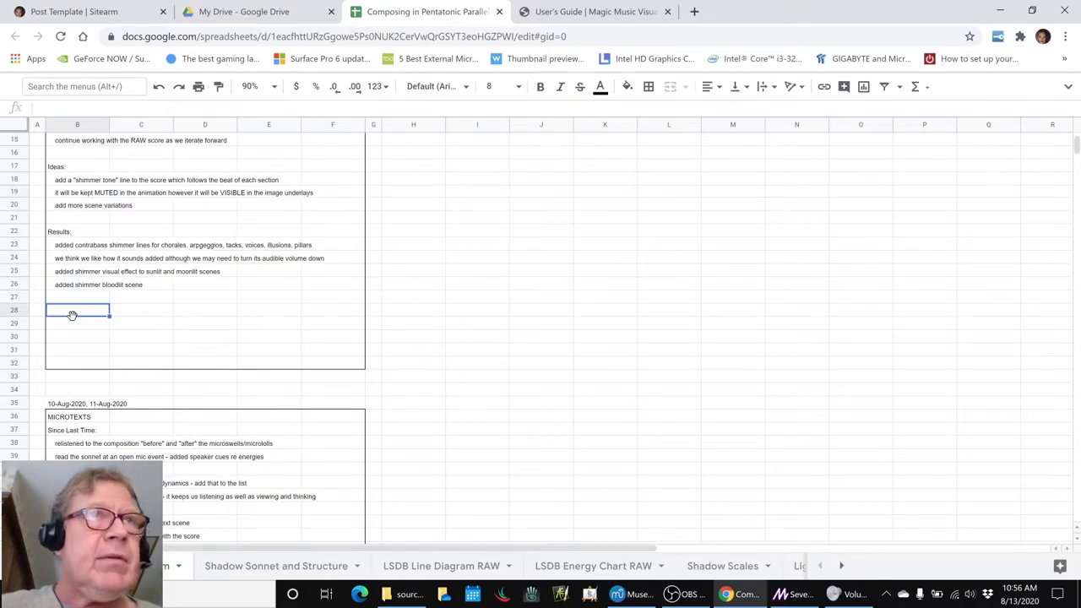
type("Ideas N")
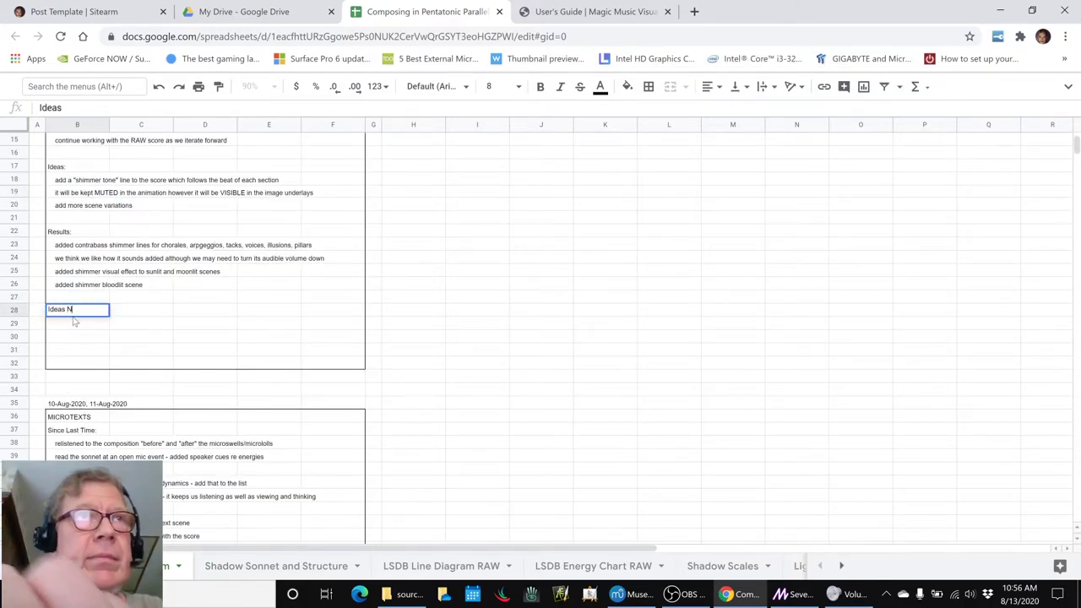
type("ext Step")
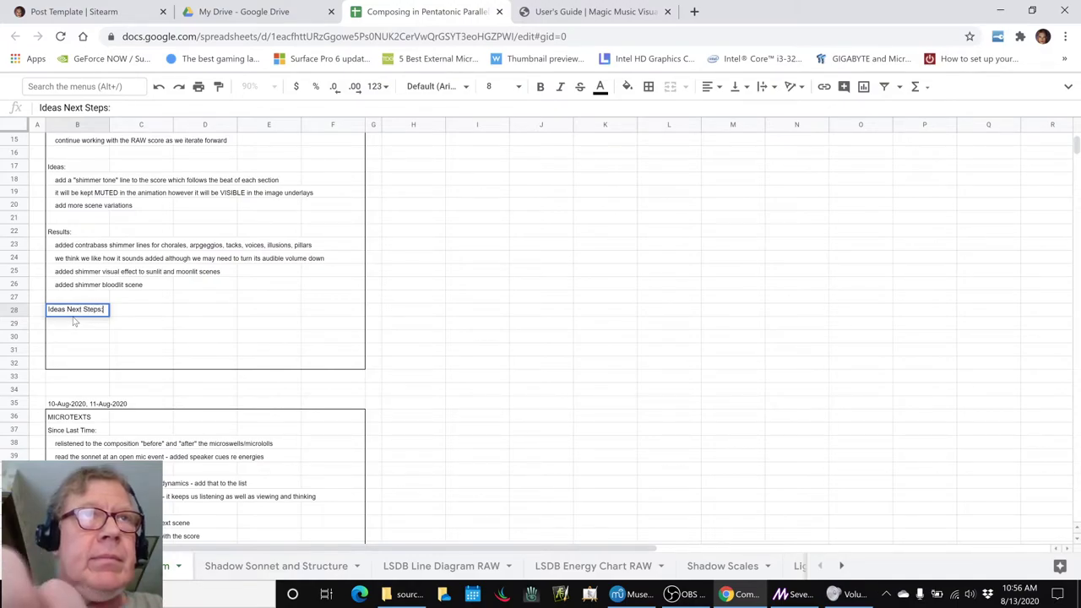
type("s:")
double_click(74, 321)
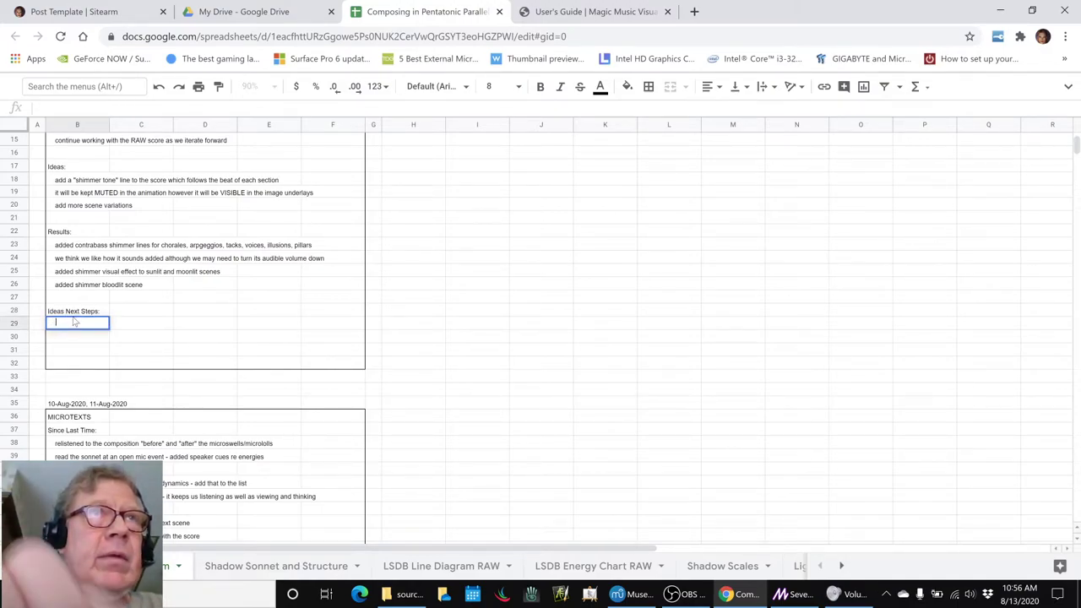
type("reneder the m")
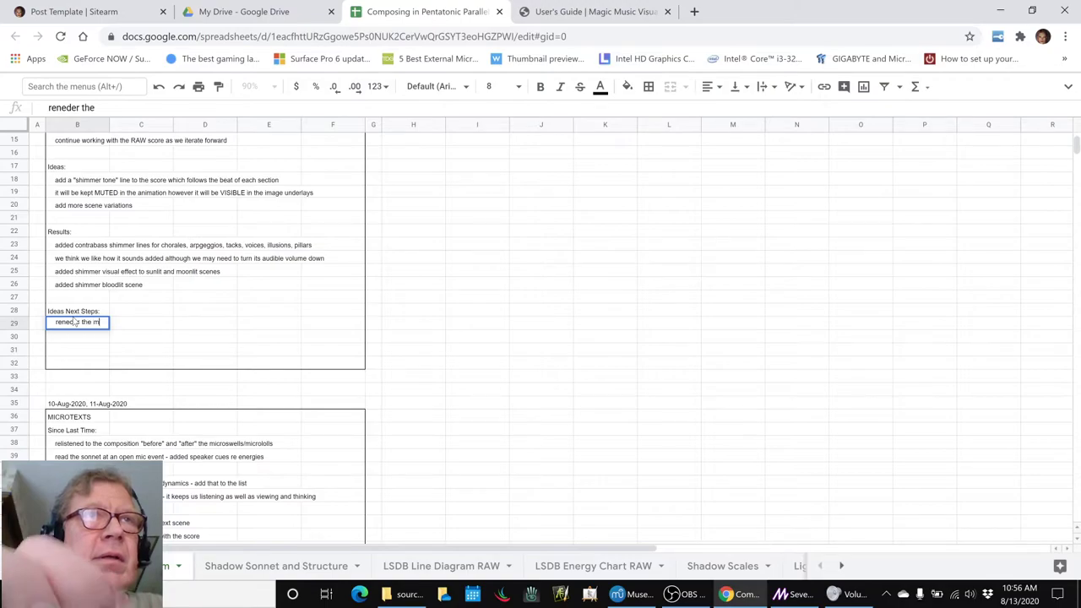
type("ovie and view it")
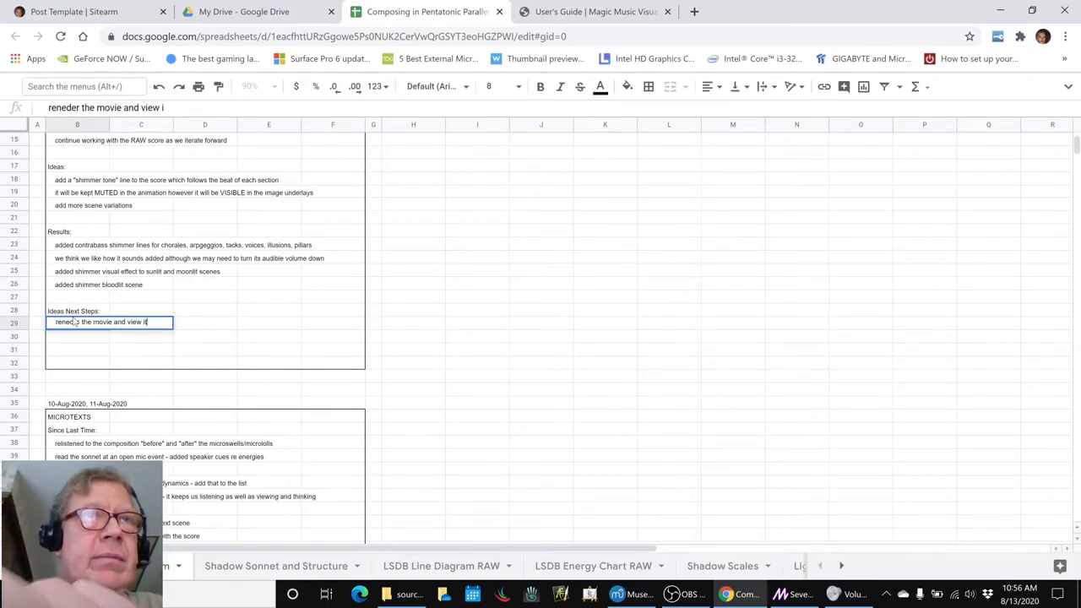
key("Return")
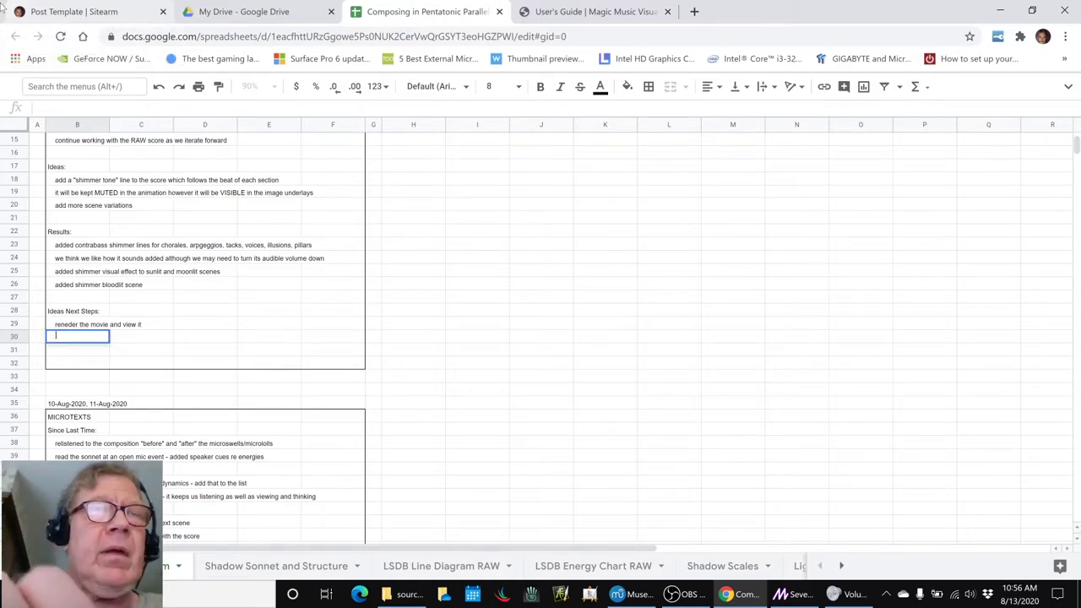
- Add the B30 note 'look at keeping the shimmer line audible in the score'
type("look at keeping the shimmer lin")
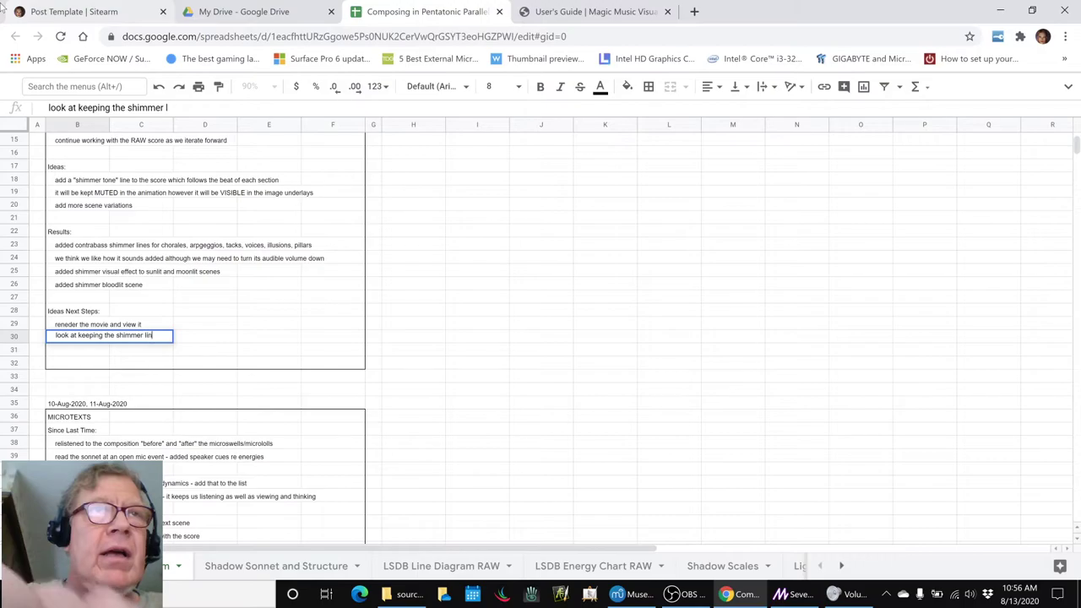
type("e ad")
type("dible ")
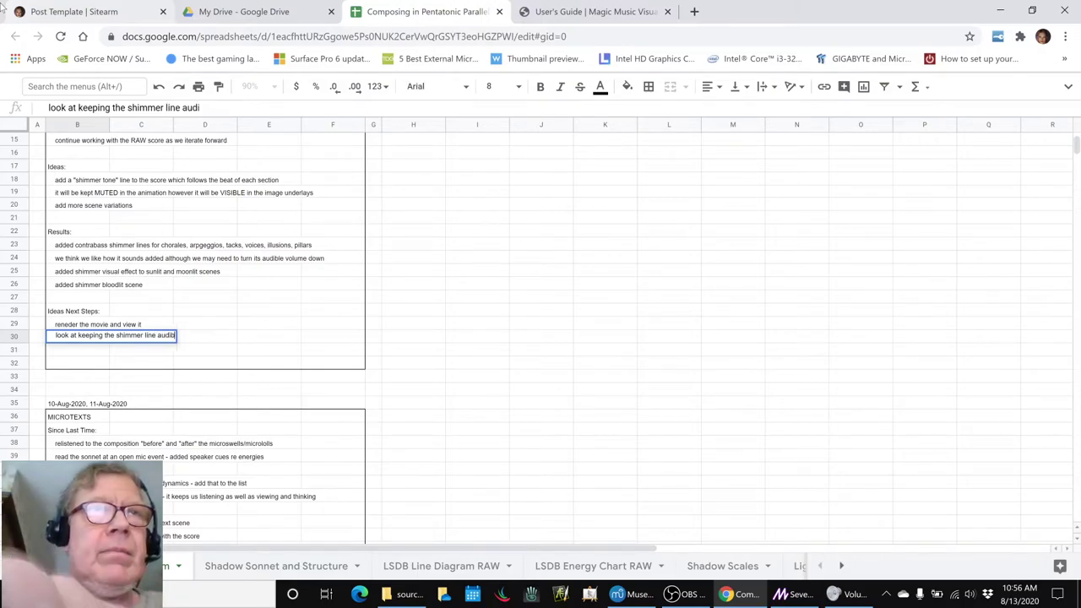
type("in the soc")
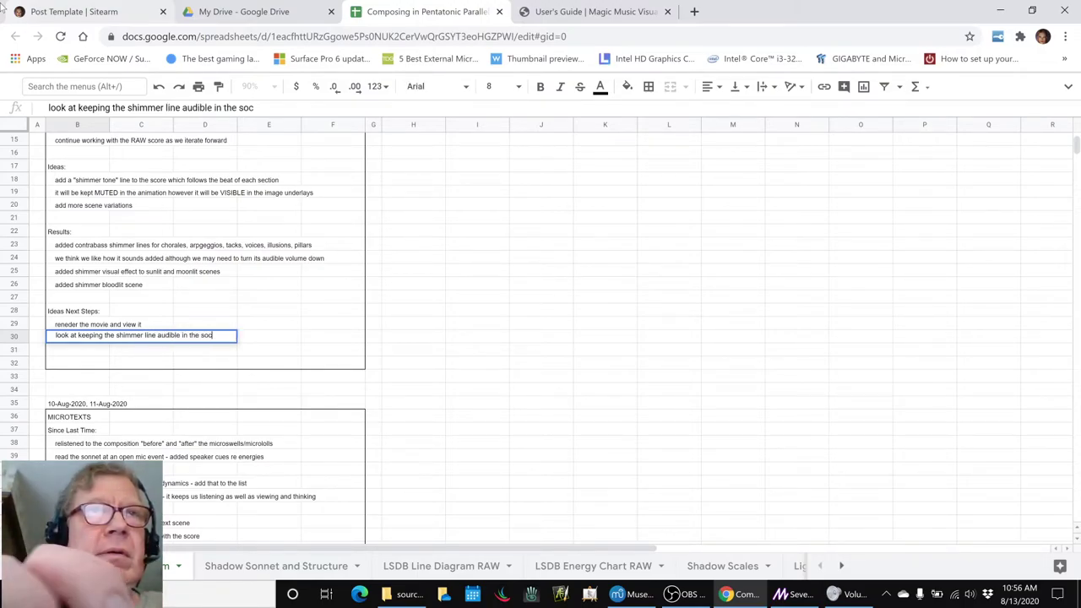
key("BackSpace")
key("BackSpace")
type("core")
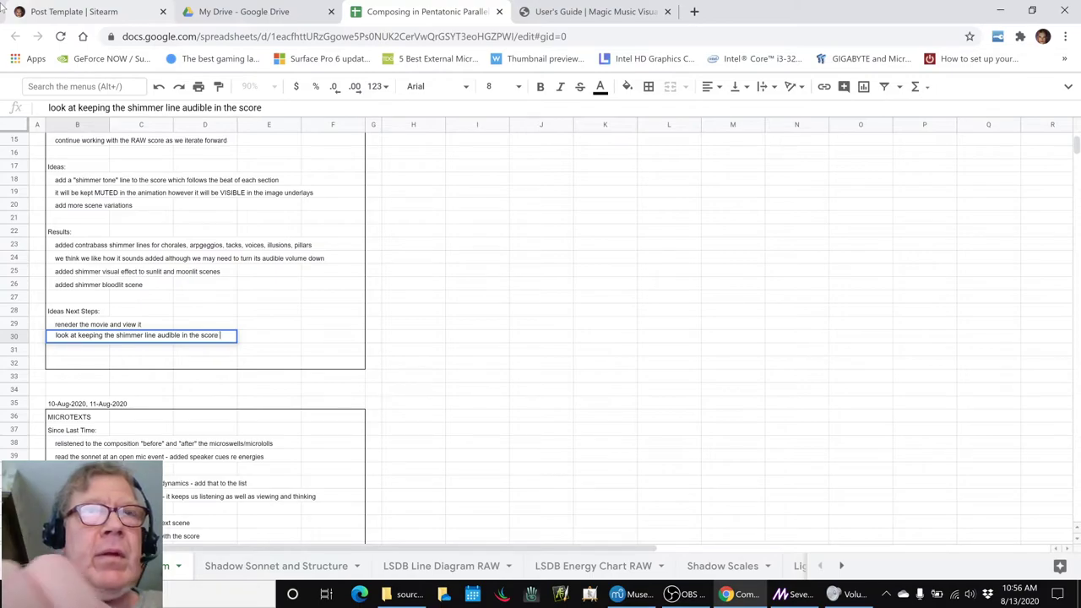
type(" probably by")
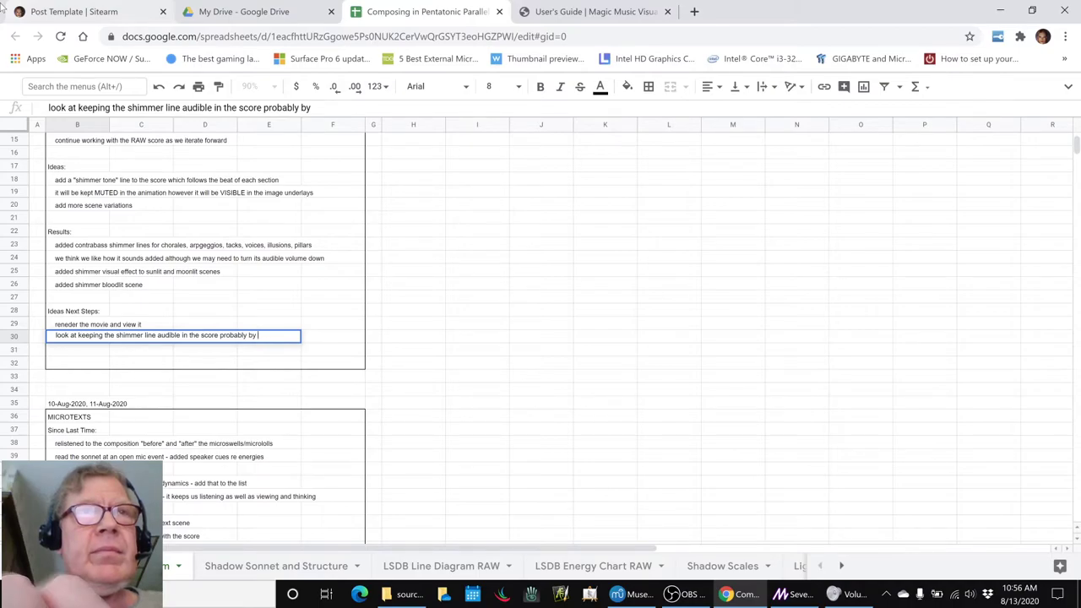
key("BackSpace")
key("BackSpace")
key("BackSpace")
key("BackSpace")
key("BackSpace")
key("BackSpace")
key("BackSpace")
key("BackSpace")
key("BackSpace")
key("BackSpace")
key("BackSpace")
key("BackSpace")
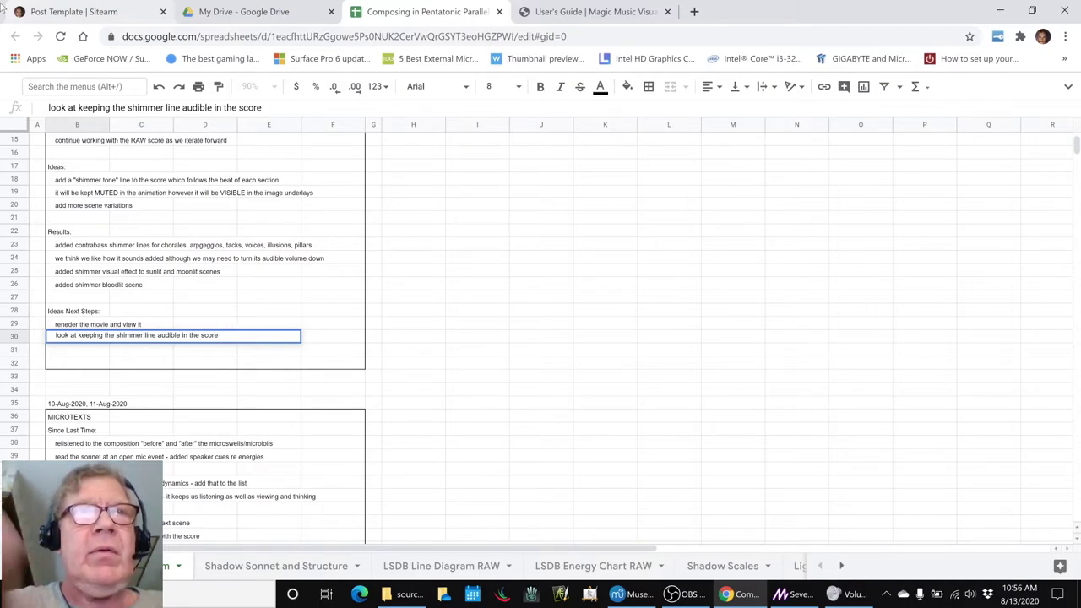
key("Return")
- Correct the misspelled 'render' in the B29 note and return to Magic Music Visuals
key("Up")
key("Up")
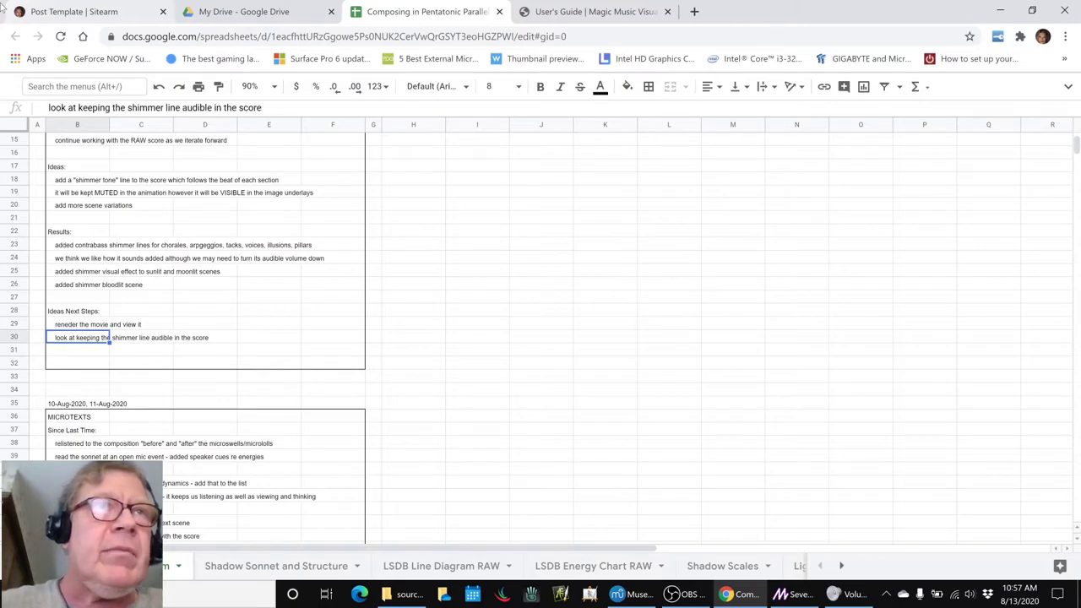
key("Return")
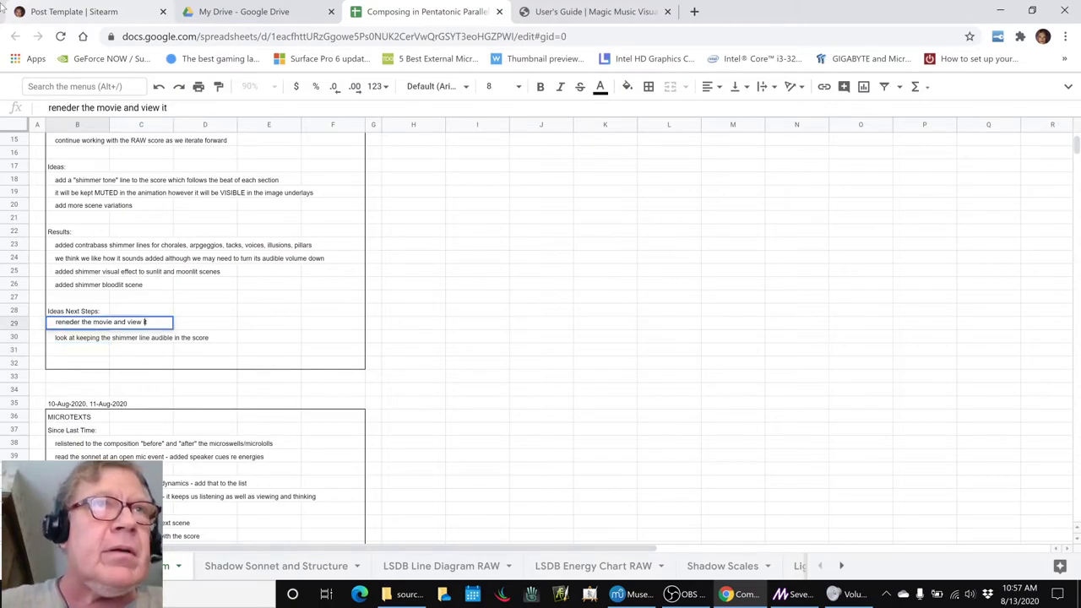
key("BackSpace")
key("BackSpace")
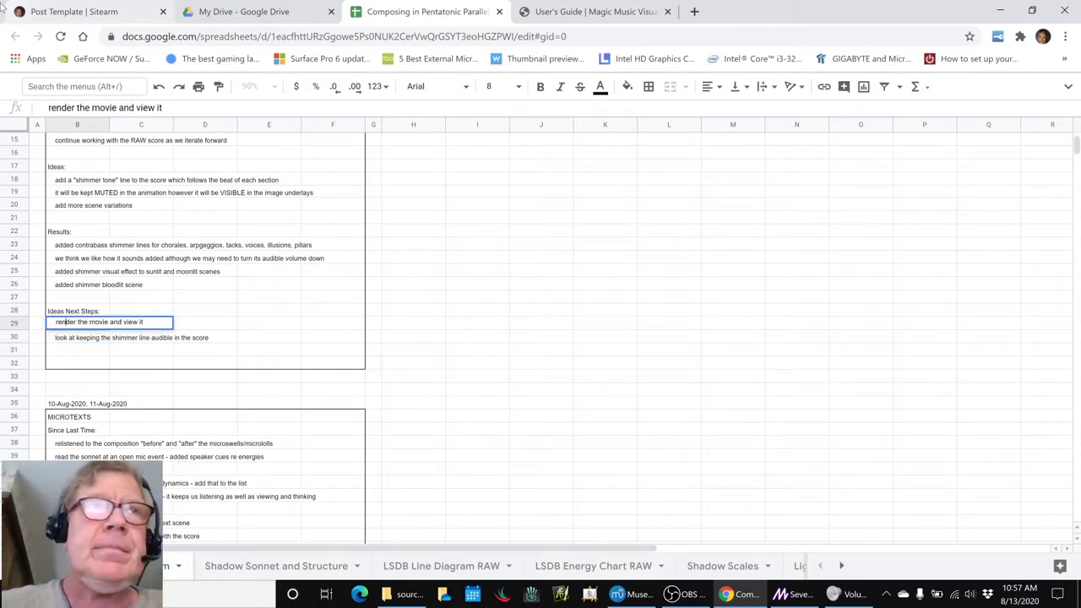
key("Return")
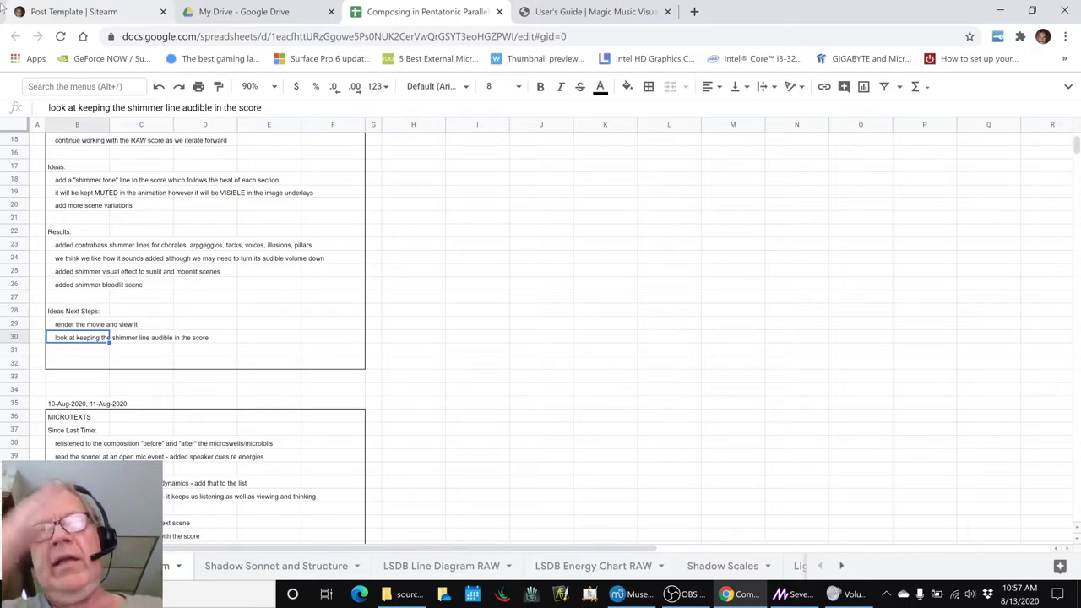
key("alt+Tab")
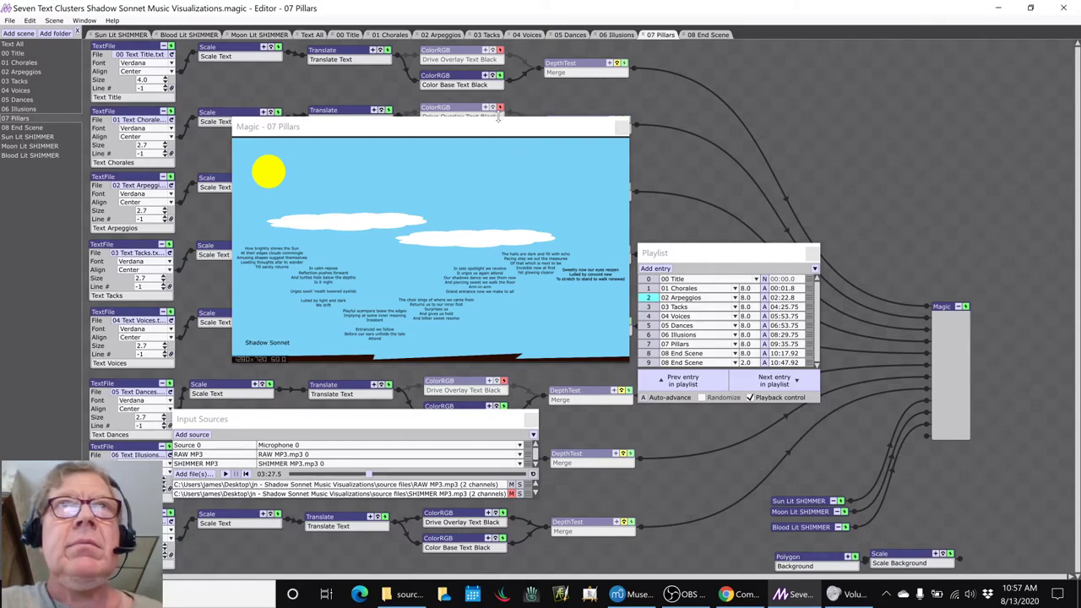
- Uncover the Blood Lit SHIMMER scene's red sun and clouds preview, then show 07 Pillars
left_click_drag(498, 119, 608, 346)
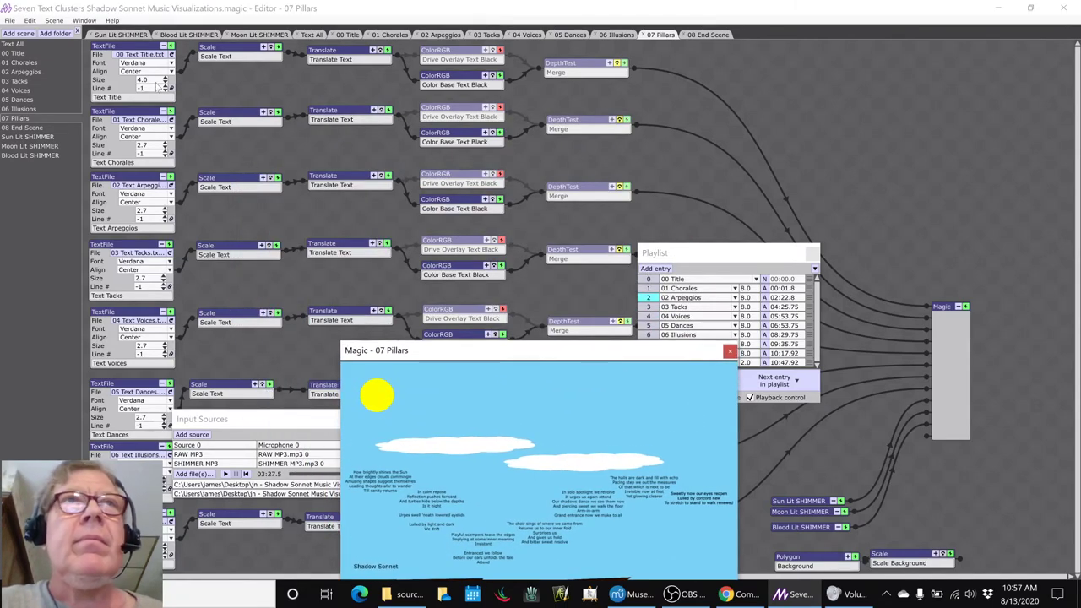
left_click(187, 34)
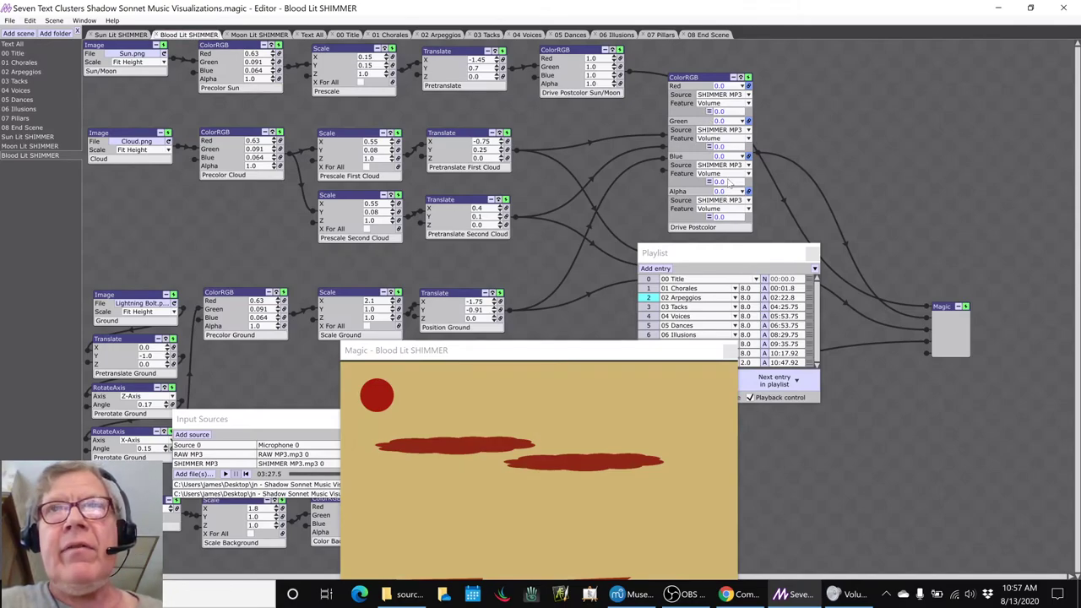
left_click_drag(561, 348, 372, 167)
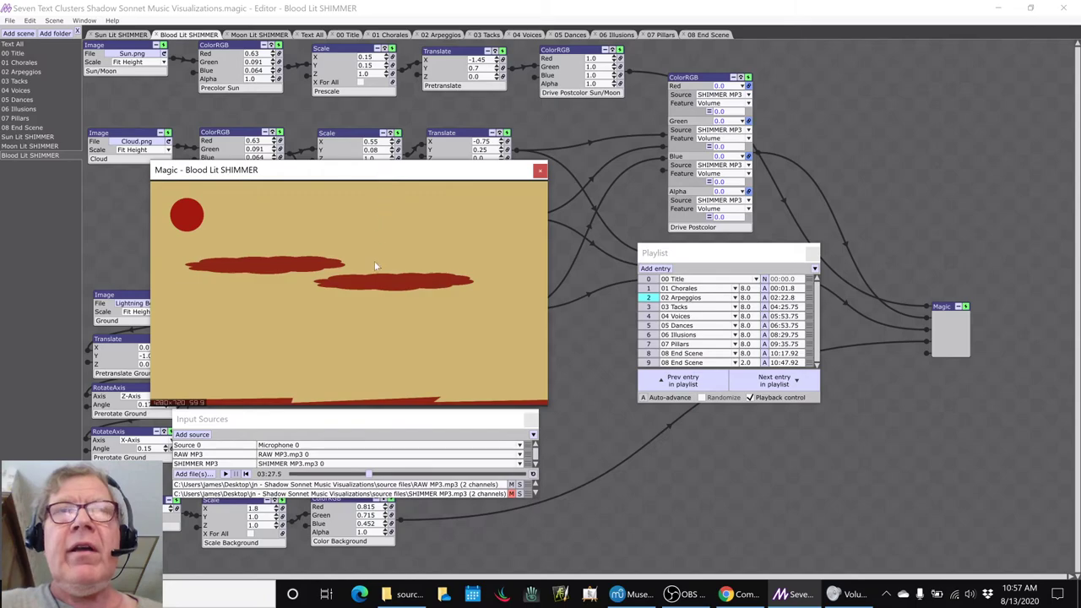
left_click(750, 524)
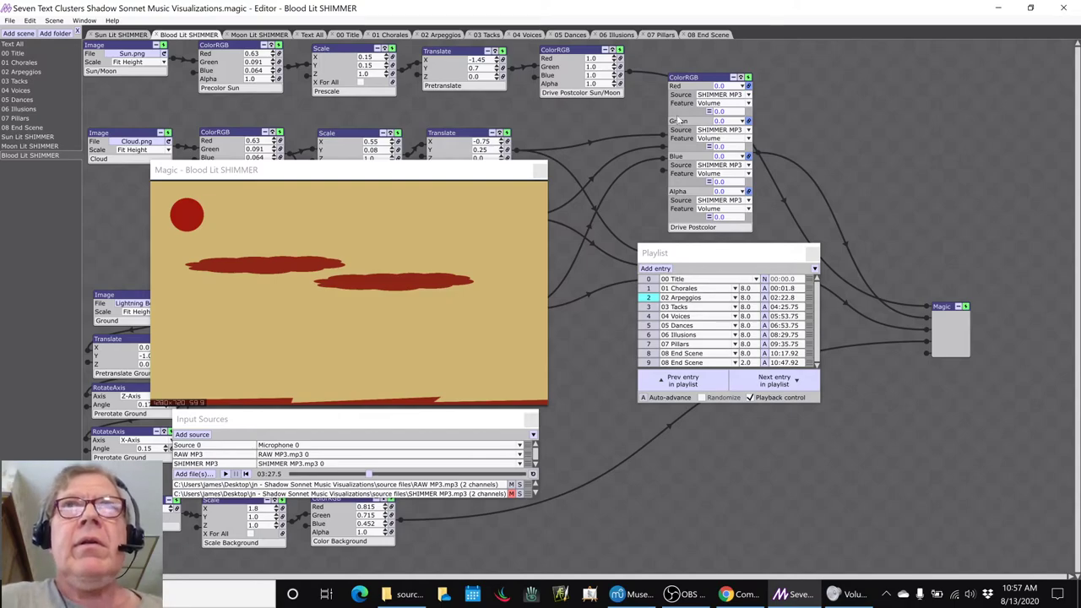
left_click(653, 37)
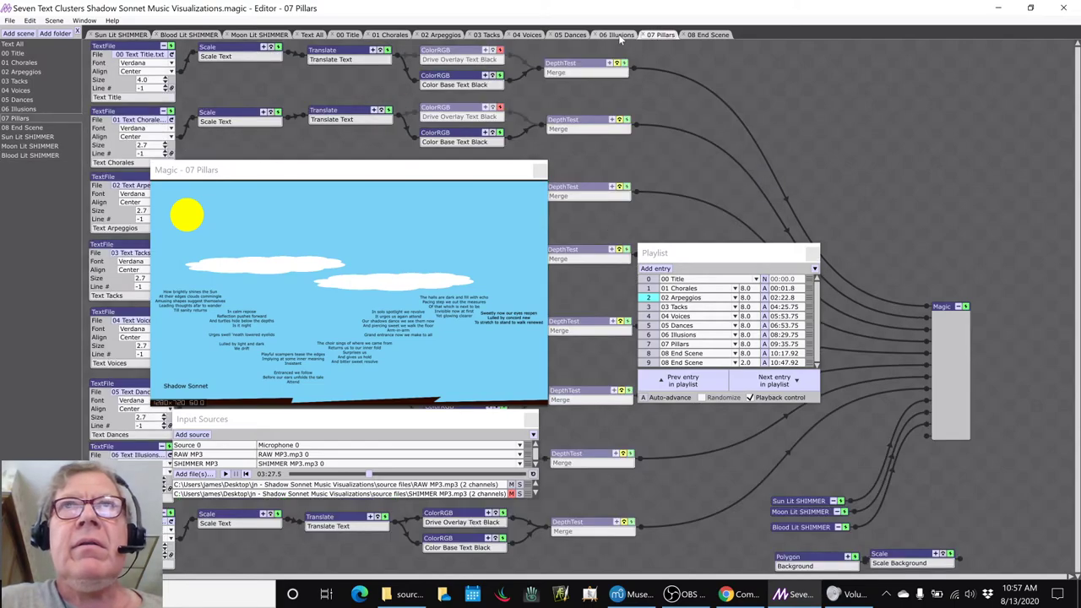
- Show the 06 Illusions scene and skip the audio playback ahead to about 09:12
left_click(619, 34)
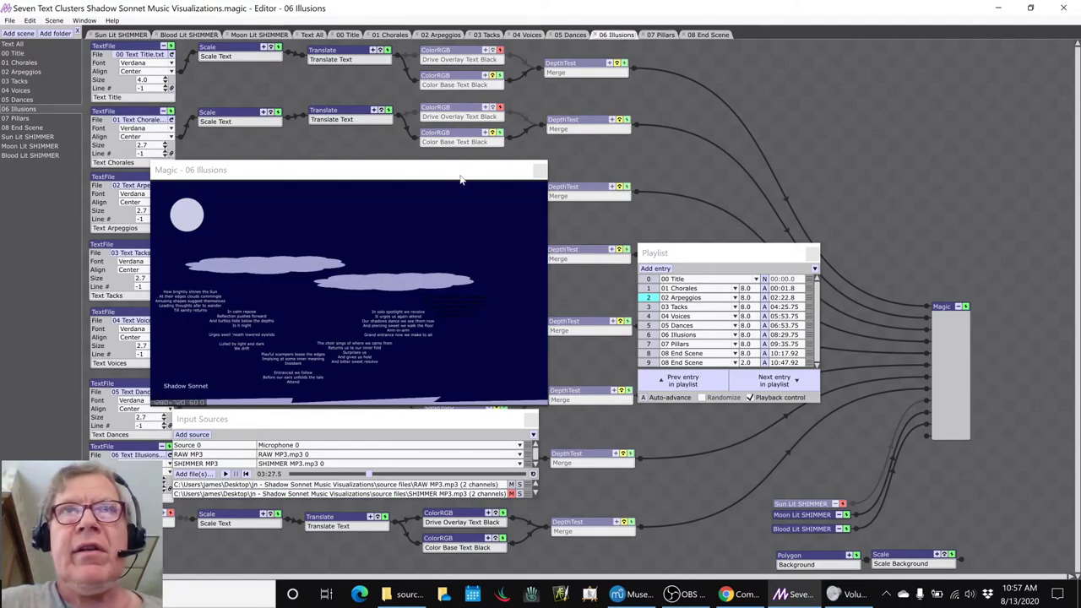
left_click_drag(463, 173, 518, 108)
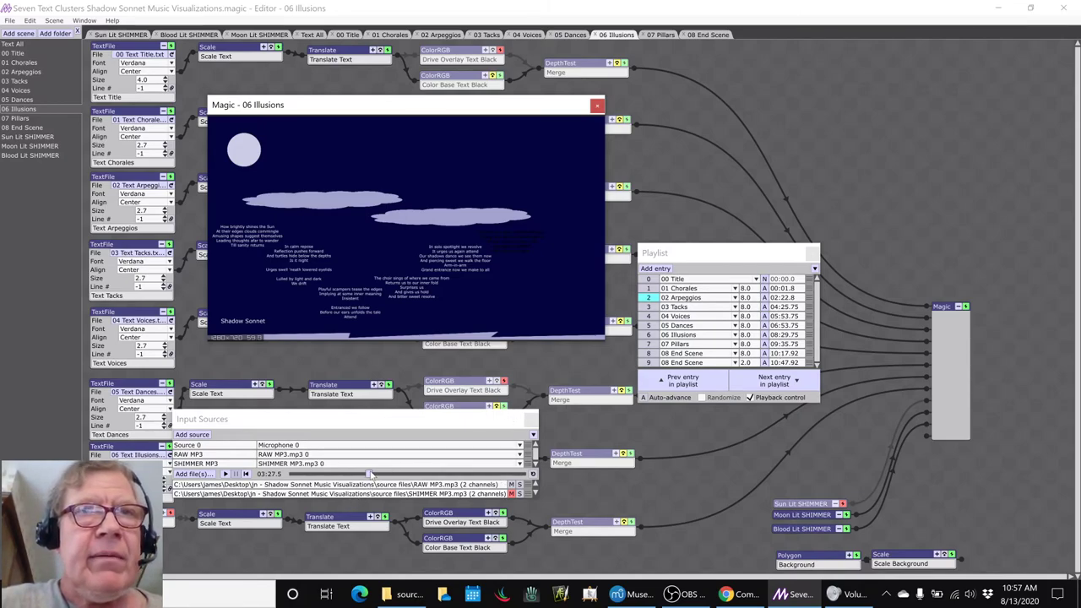
left_click_drag(372, 474, 504, 476)
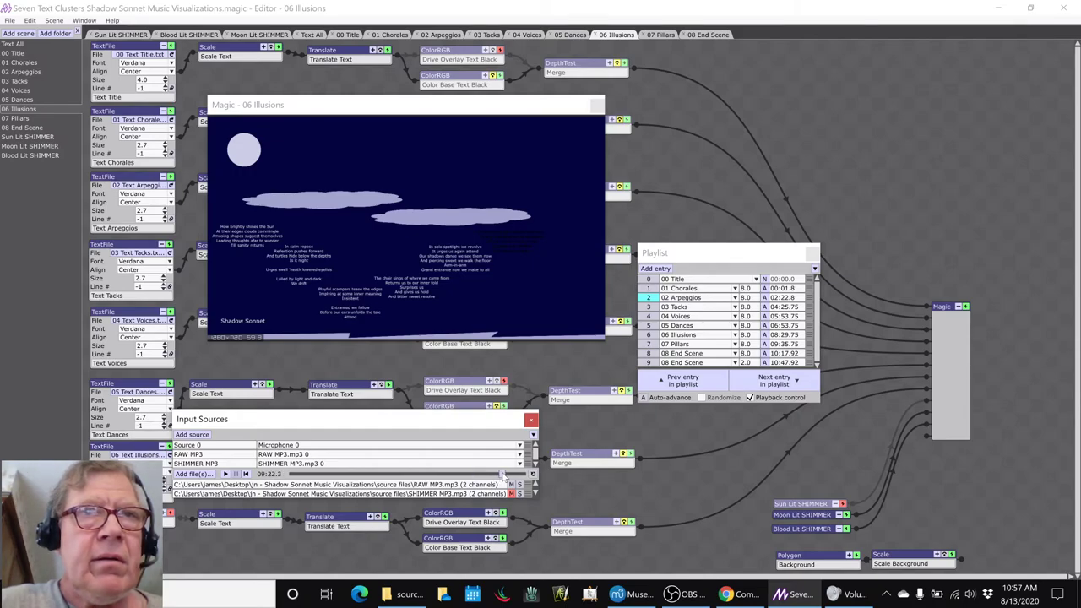
left_click(600, 494)
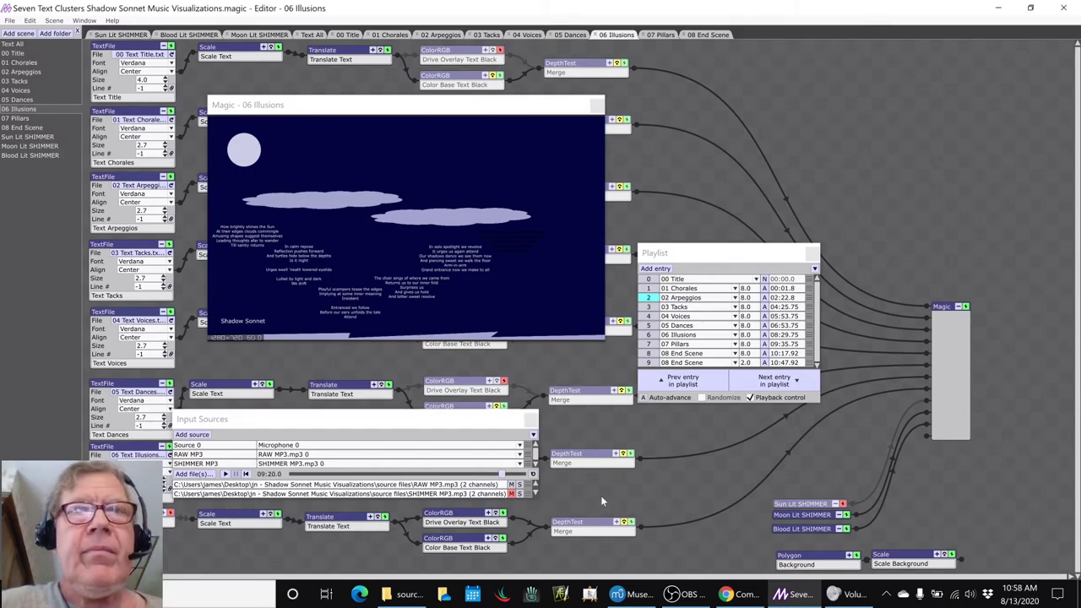
- Play the visuals from Illusions into 07 Pillars, then bring up OBS Studio
key("space")
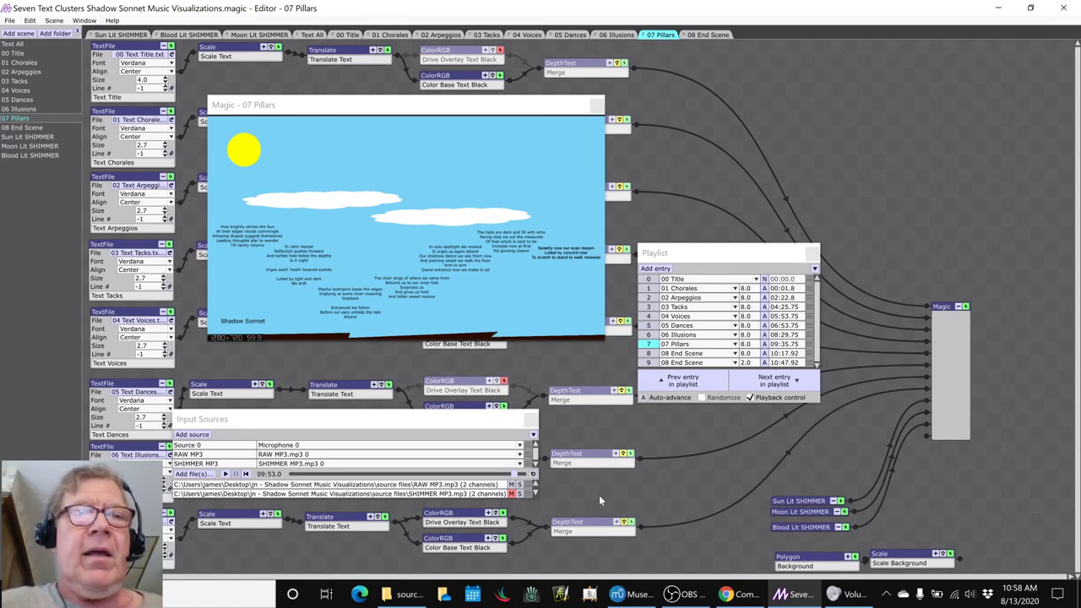
left_click(668, 594)
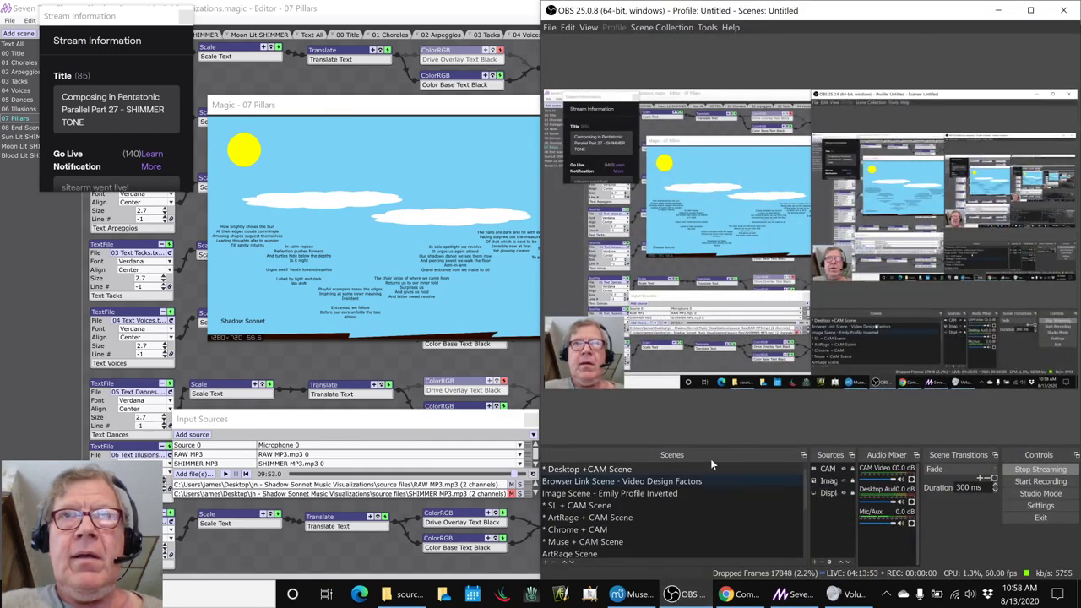